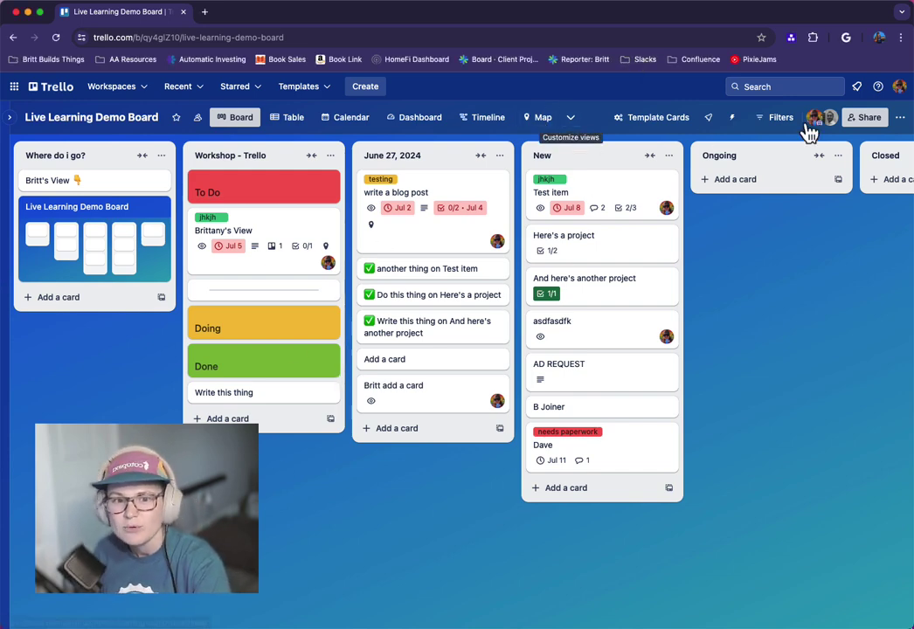
# Add a suggested person to the board's share invitation and show the roles that can be assigned.
pyautogui.click(868, 118)
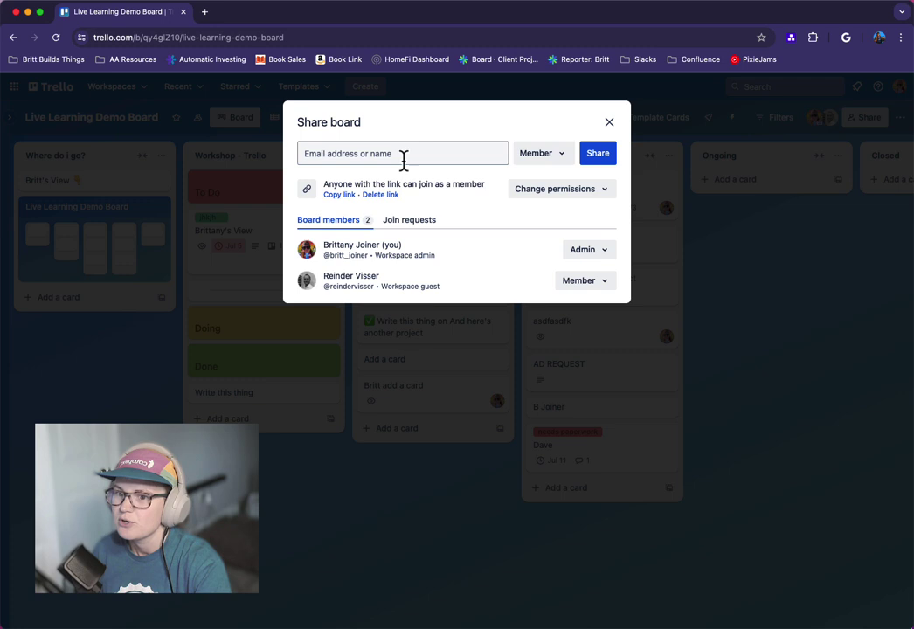
pyautogui.click(485, 154)
pyautogui.click(403, 217)
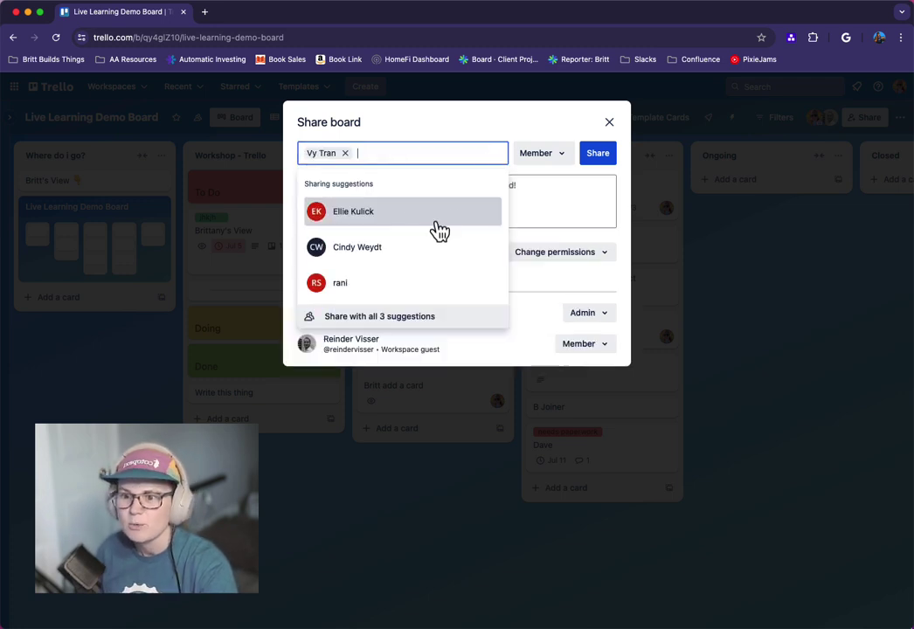
pyautogui.click(539, 180)
pyautogui.click(542, 157)
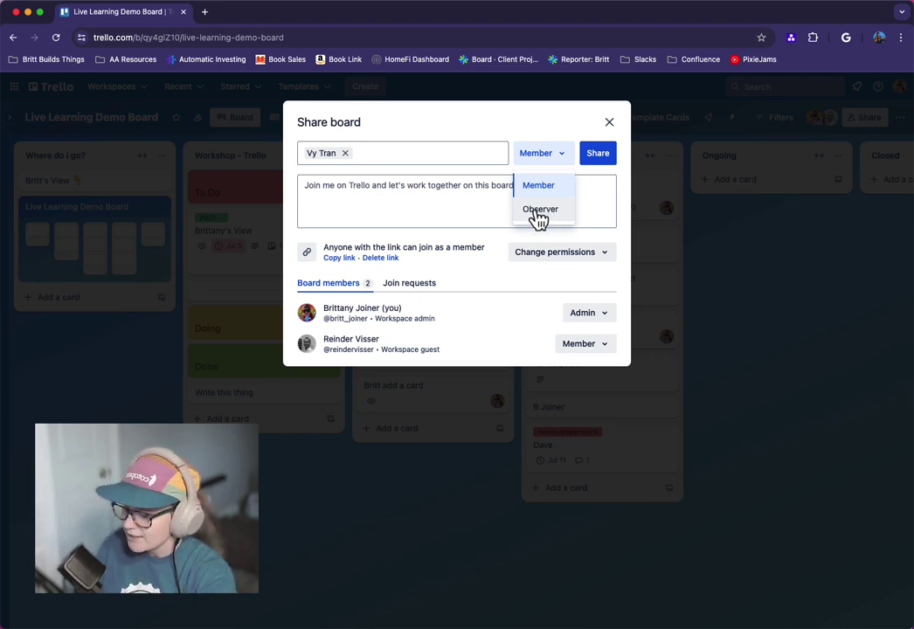
# Open trello.com/pricing in a new browser tab and review the price and features of the Premium plan.
pyautogui.press('super+t')
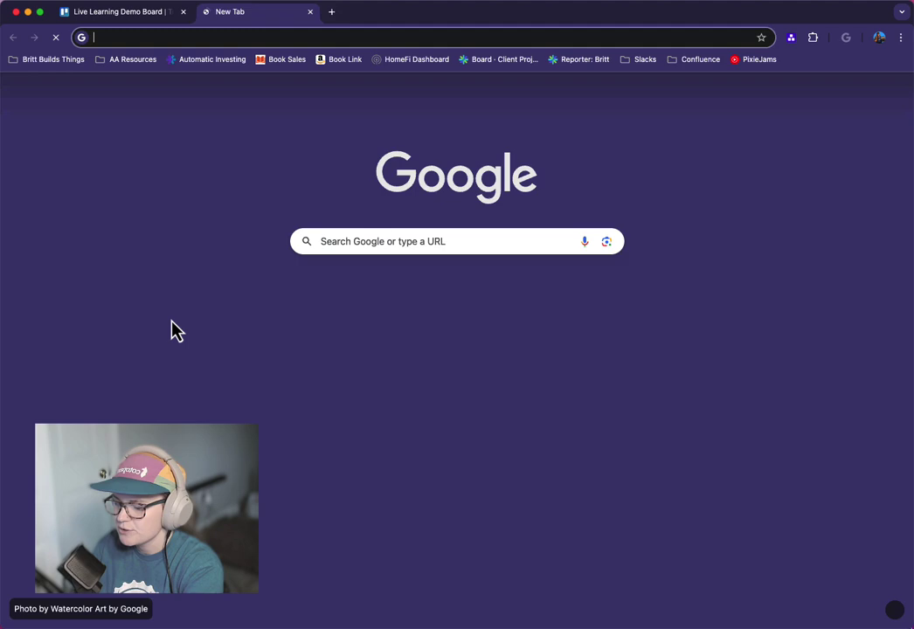
pyautogui.write('trello.com/pric')
pyautogui.press('Return')
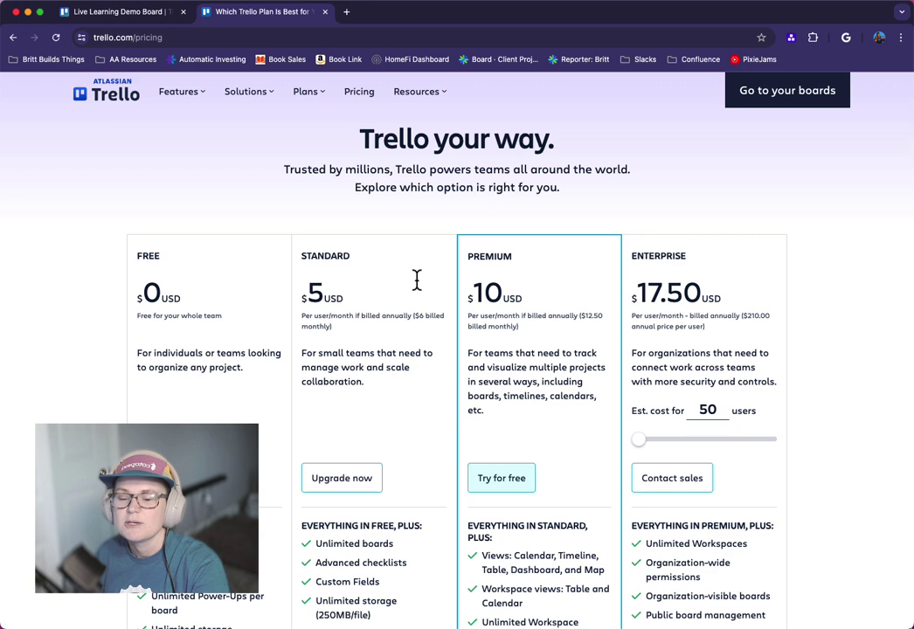
pyautogui.scroll(-2, 416, 279)
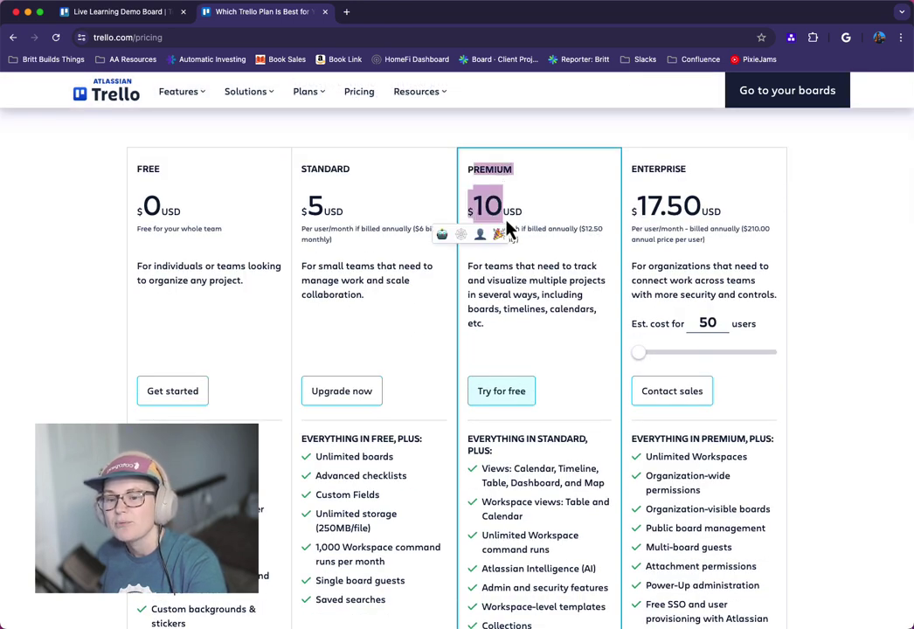
pyautogui.scroll(-2, 506, 431)
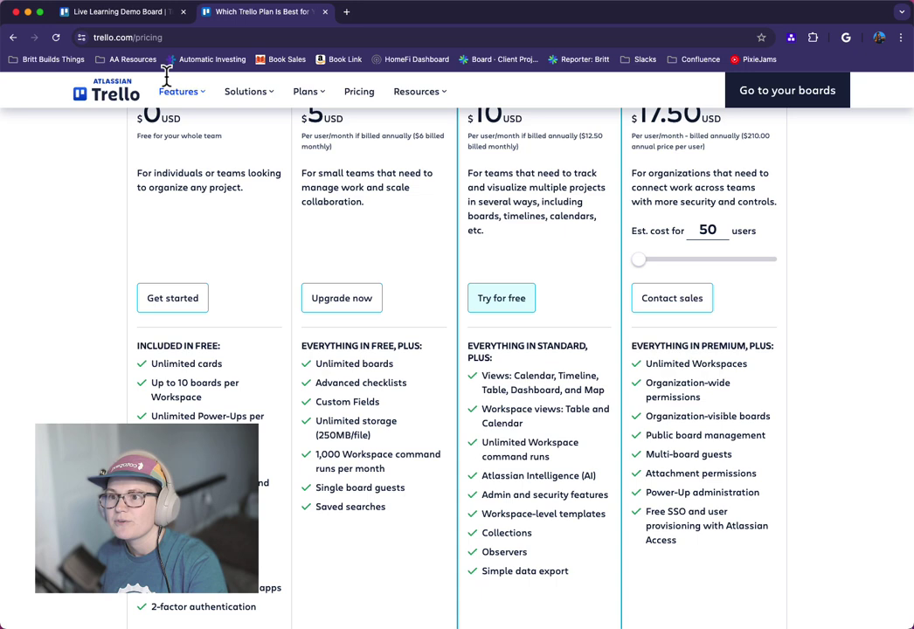
# Return to the Live Learning Demo Board and set the role for new share invitations to Observer.
pyautogui.click(122, 14)
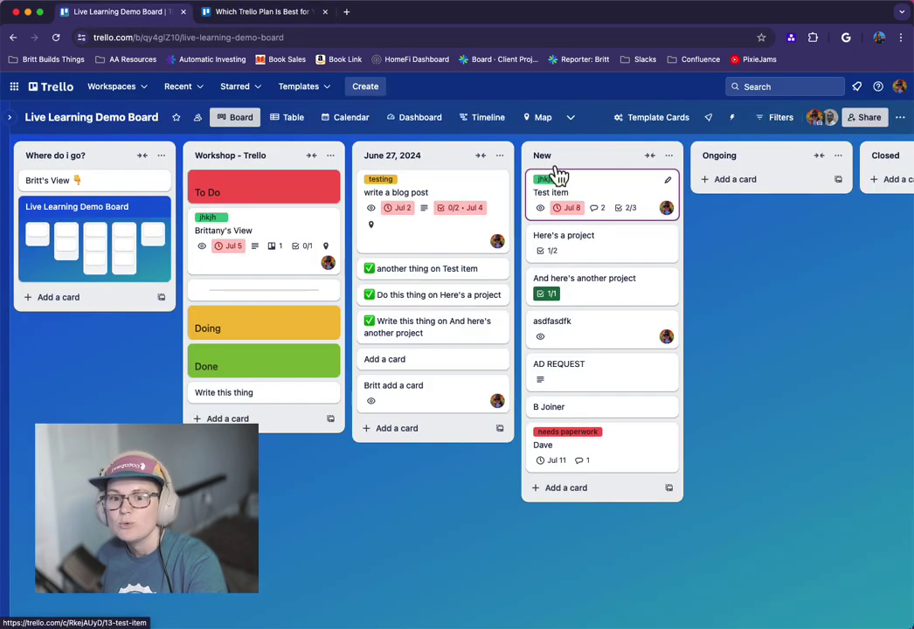
pyautogui.click(869, 119)
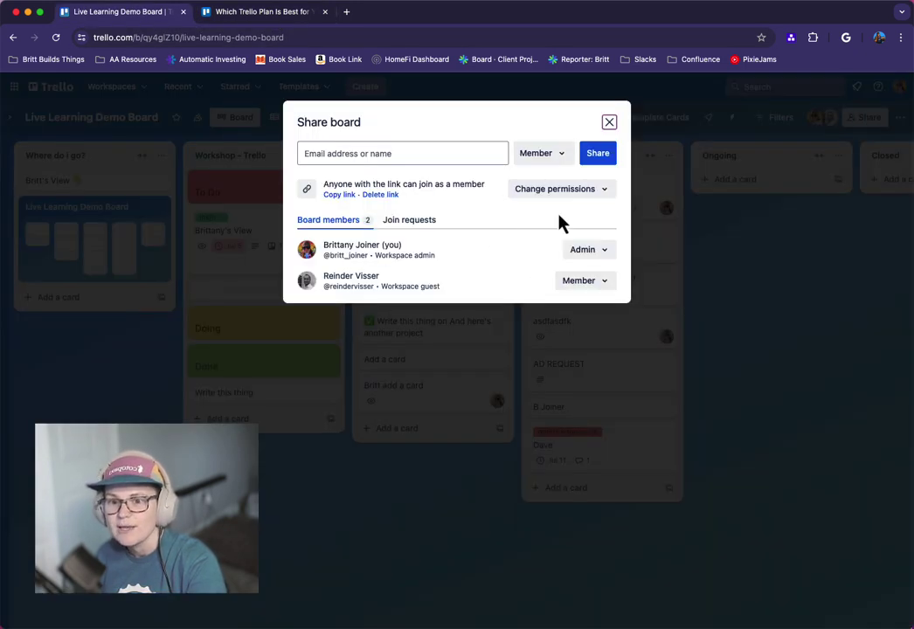
pyautogui.click(546, 156)
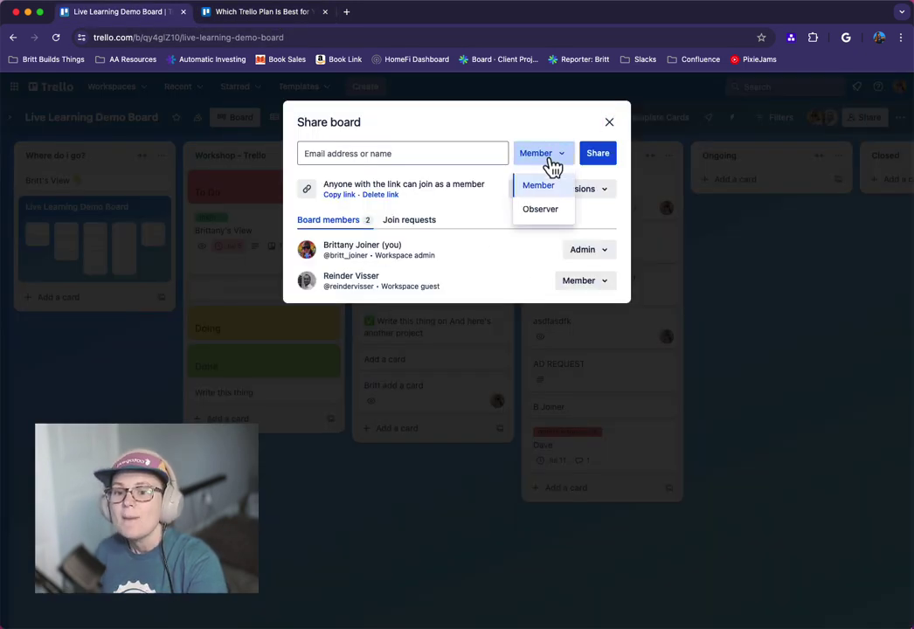
pyautogui.click(535, 216)
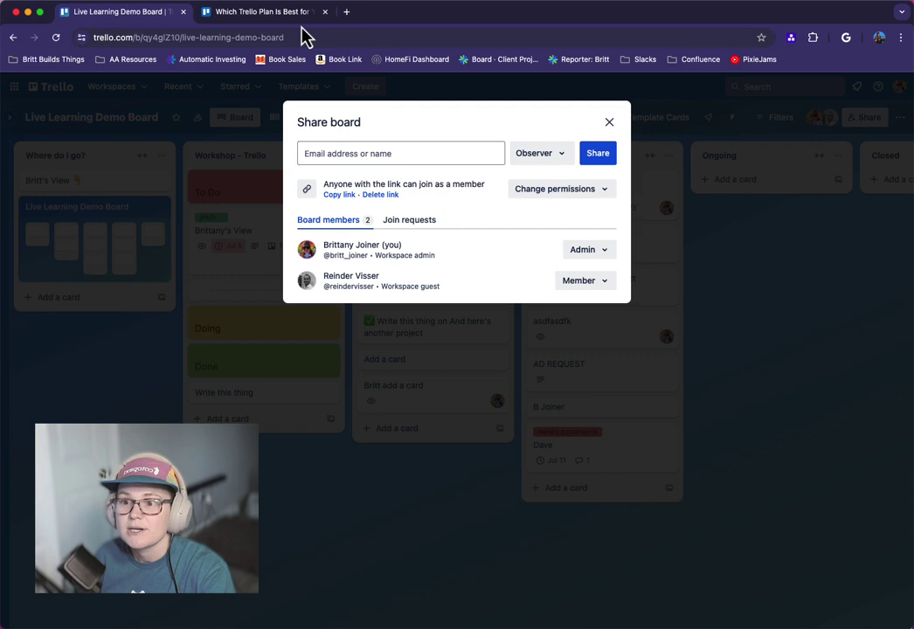
# Check which plan on the pricing page includes Observers, and close the board's sharing dialog without inviting anyone.
pyautogui.click(262, 11)
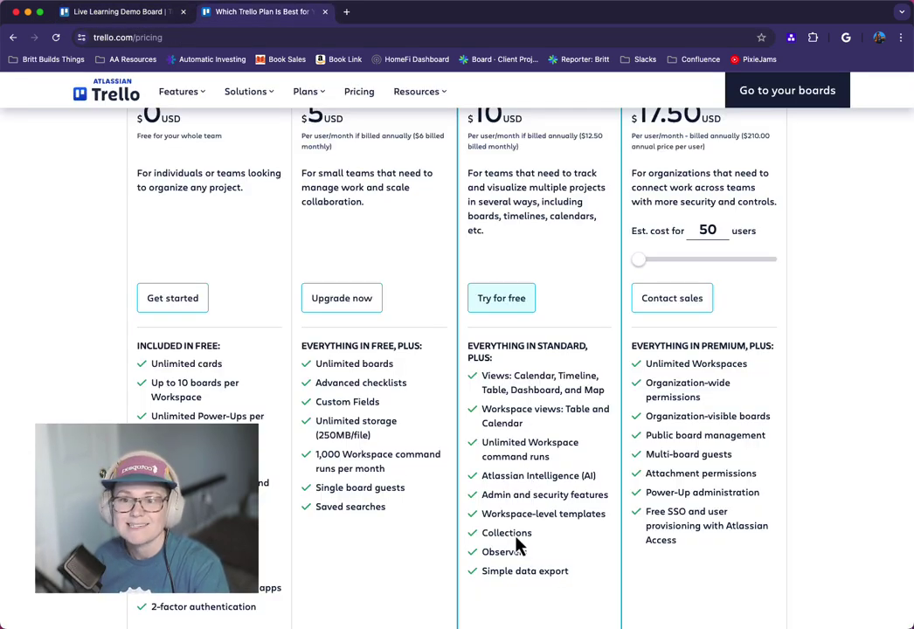
pyautogui.click(122, 13)
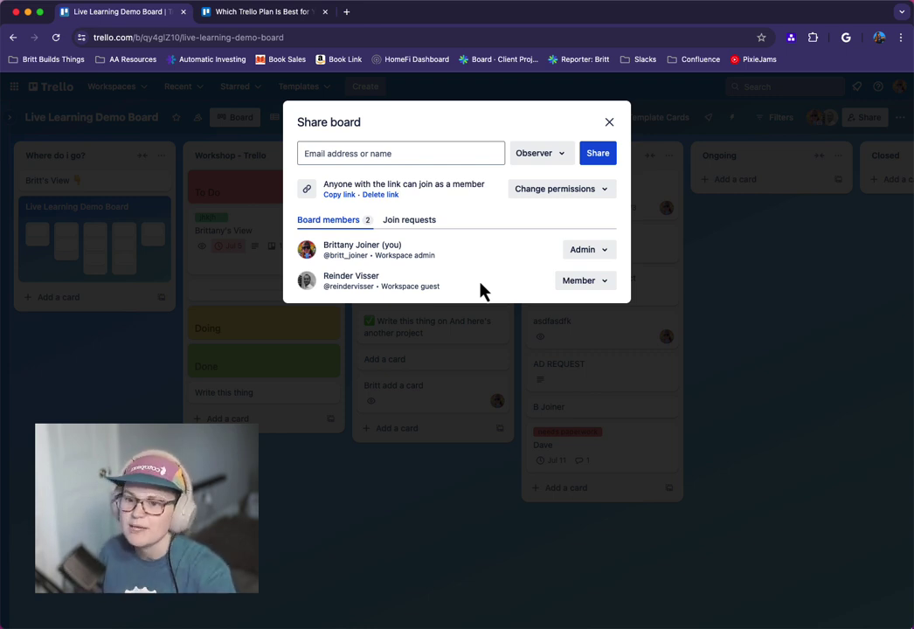
pyautogui.click(609, 122)
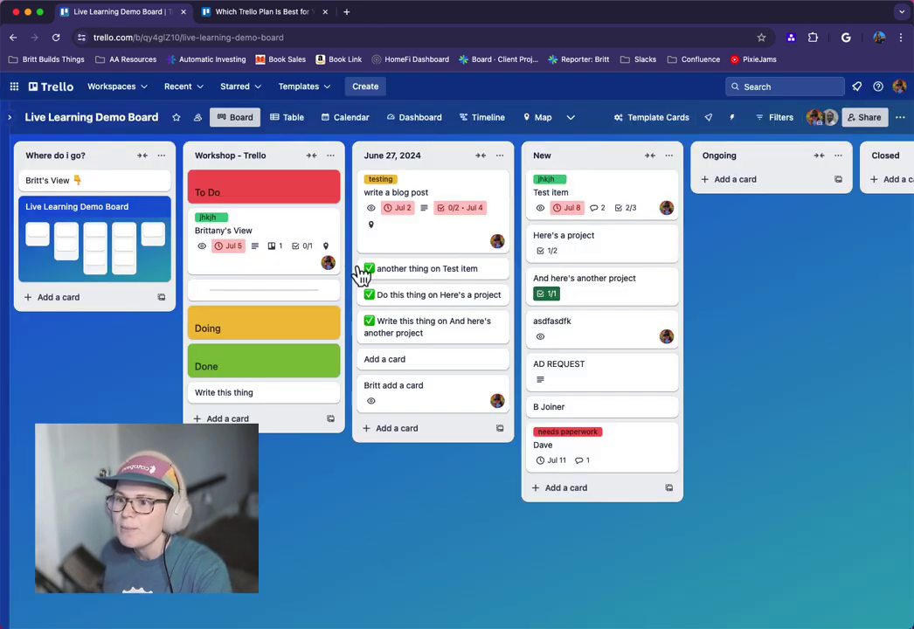
# Change the Live Learning Demo Board's visibility to Public.
pyautogui.click(197, 119)
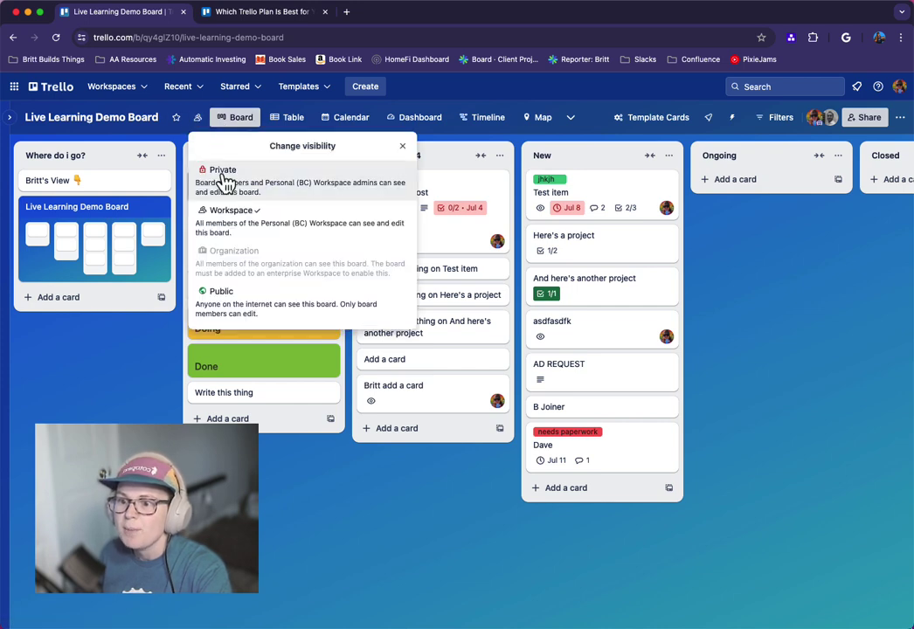
pyautogui.click(232, 313)
pyautogui.click(236, 199)
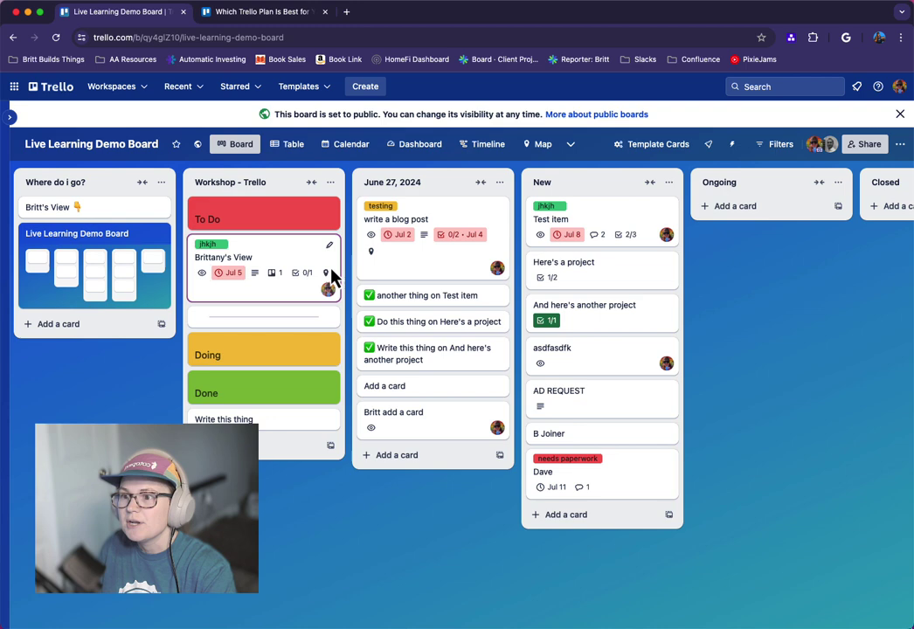
# Select the public board's web address and inspect the "write a blog post" card in the June 27, 2024 list.
pyautogui.click(147, 36)
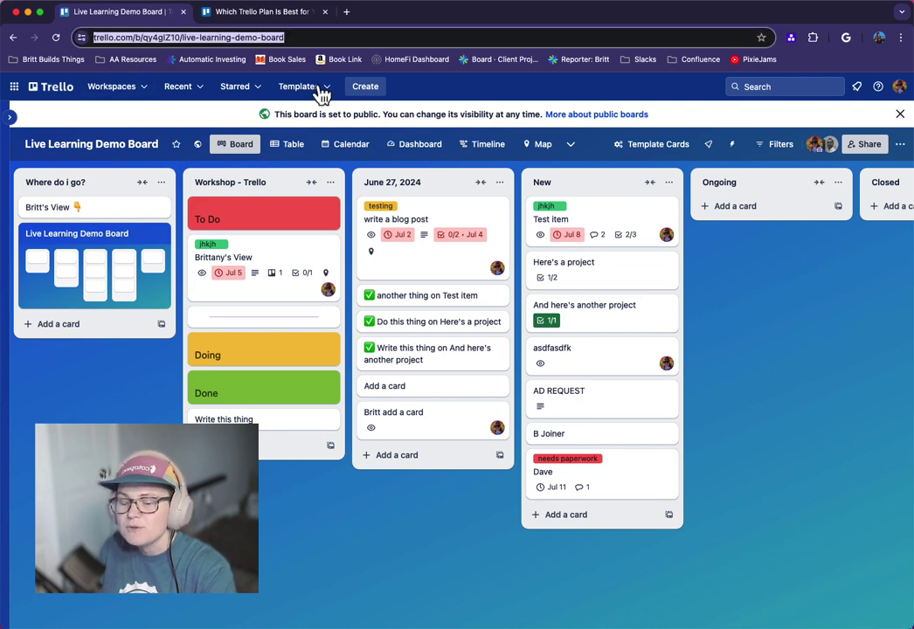
pyautogui.click(406, 263)
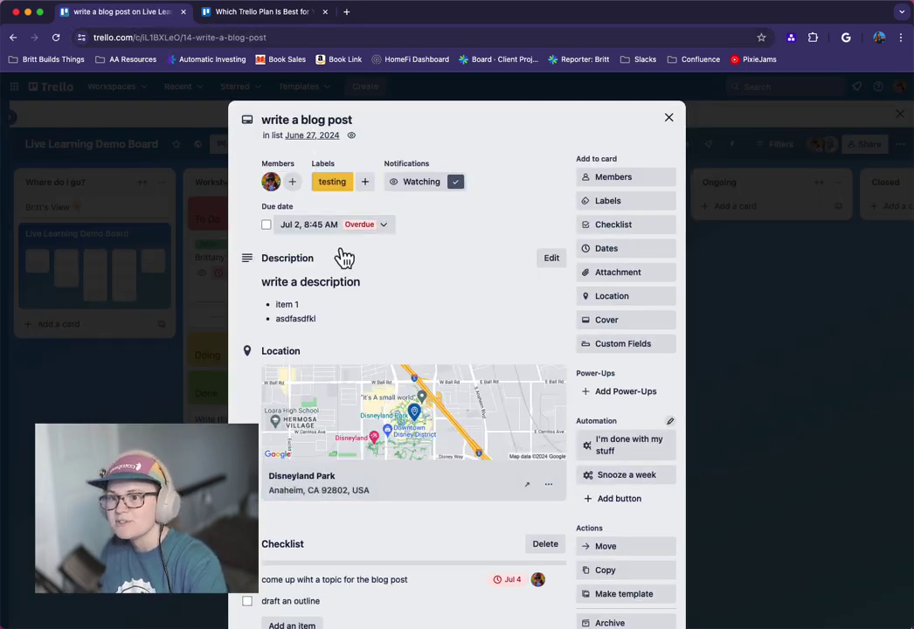
pyautogui.click(651, 129)
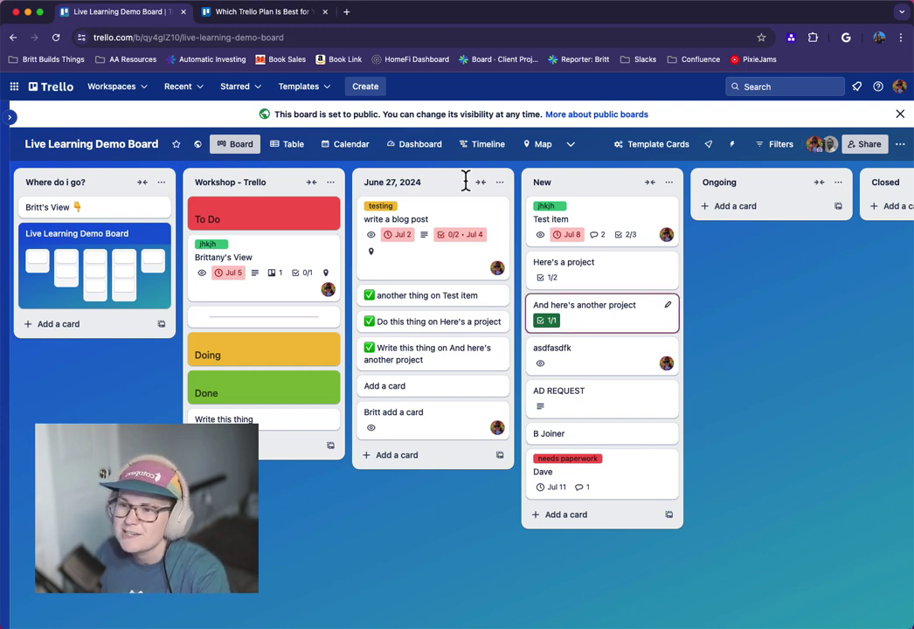
pyautogui.click(138, 36)
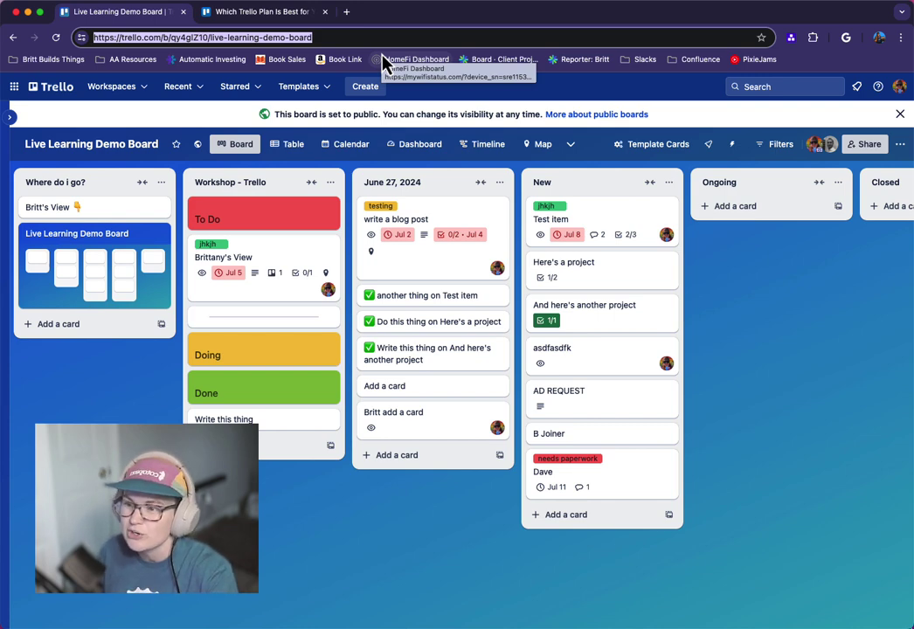
pyautogui.click(117, 248)
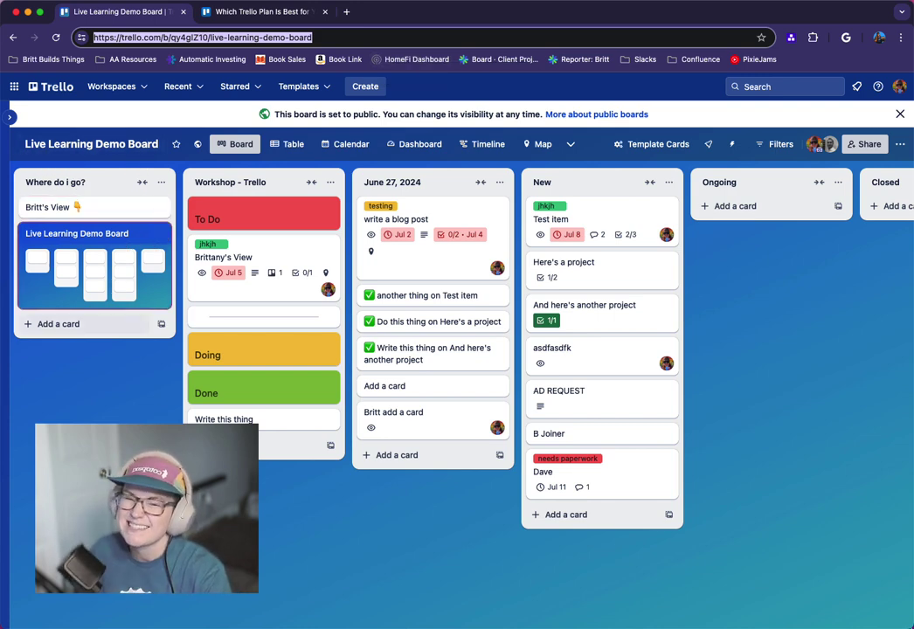
pyautogui.press('Escape')
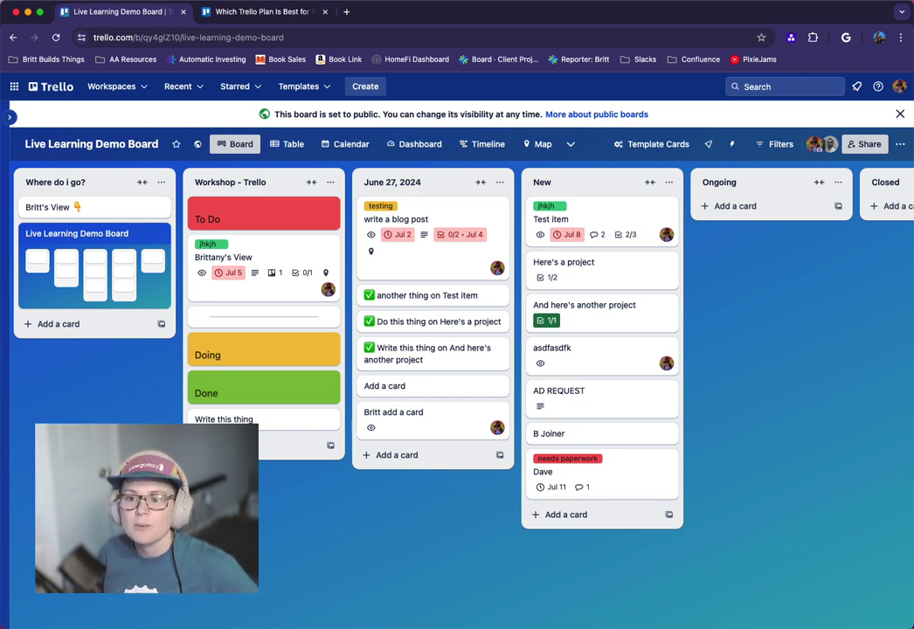
# Change the Live Learning Demo Board's visibility to Private.
pyautogui.click(197, 145)
pyautogui.click(214, 196)
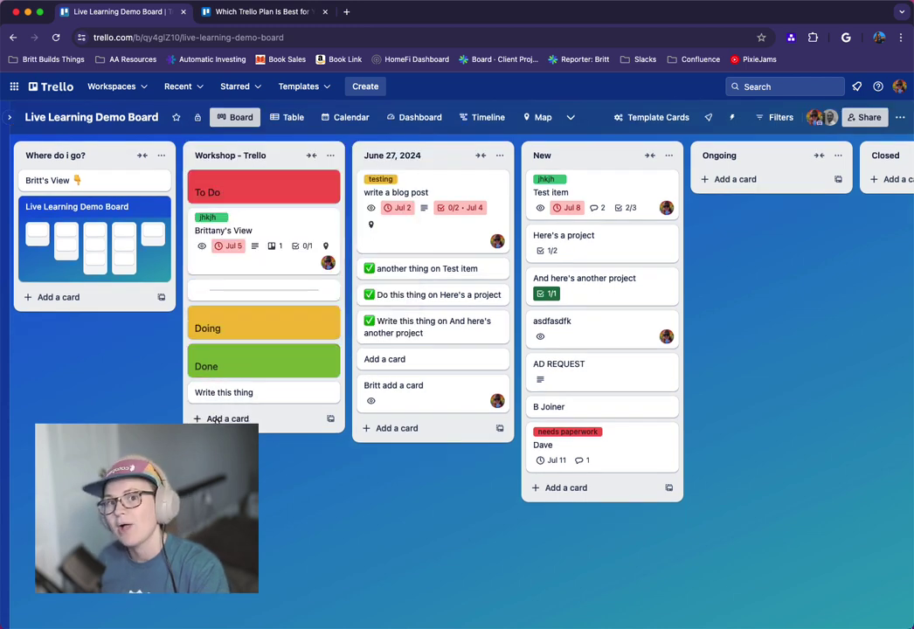
# Review the plan comparison on the pricing page again and return to the board.
pyautogui.click(262, 12)
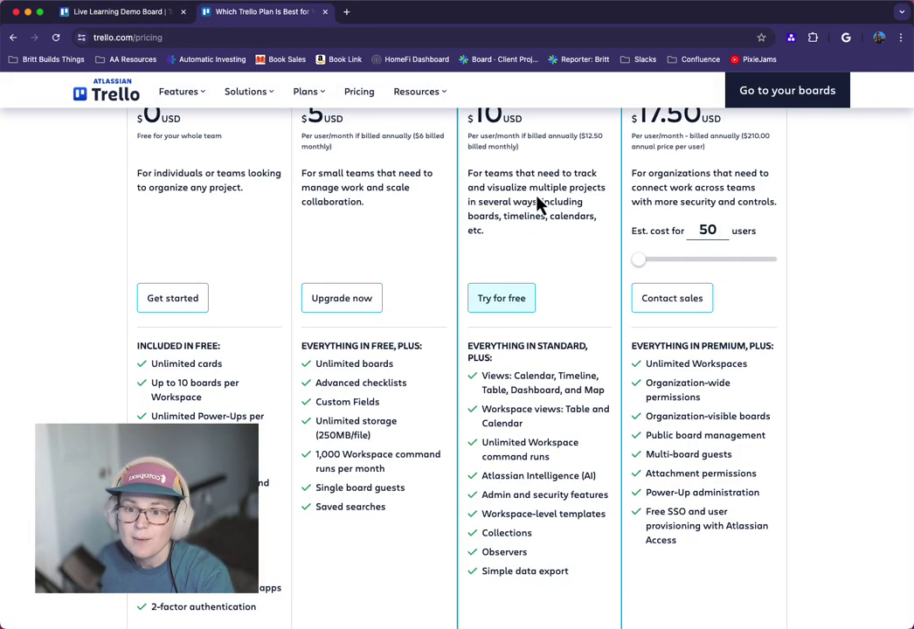
pyautogui.scroll(2, 555, 245)
pyautogui.click(119, 16)
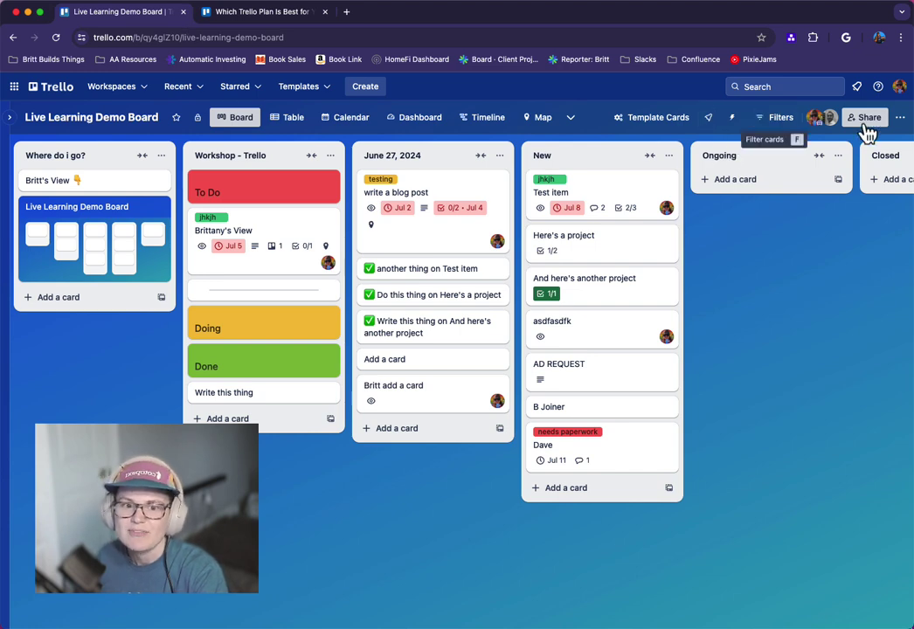
# View the other board member's profile summary and the roles available for that member in the board's sharing settings.
pyautogui.click(832, 121)
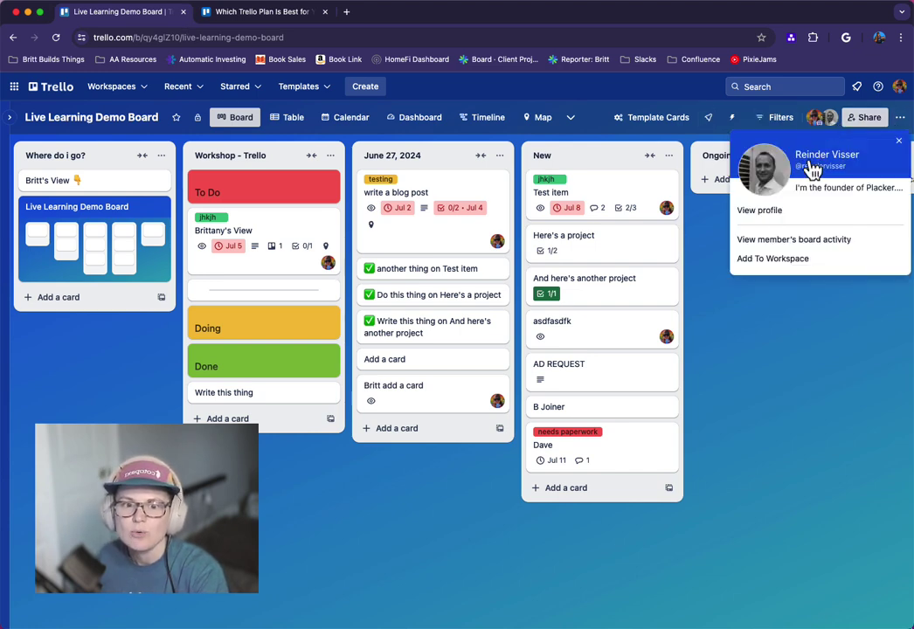
pyautogui.click(870, 117)
pyautogui.click(582, 281)
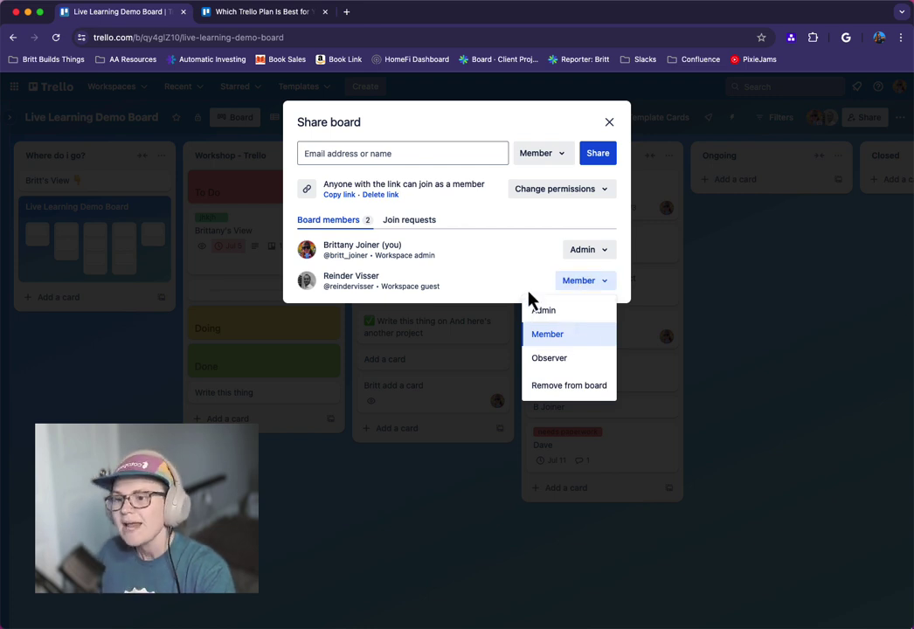
pyautogui.click(610, 123)
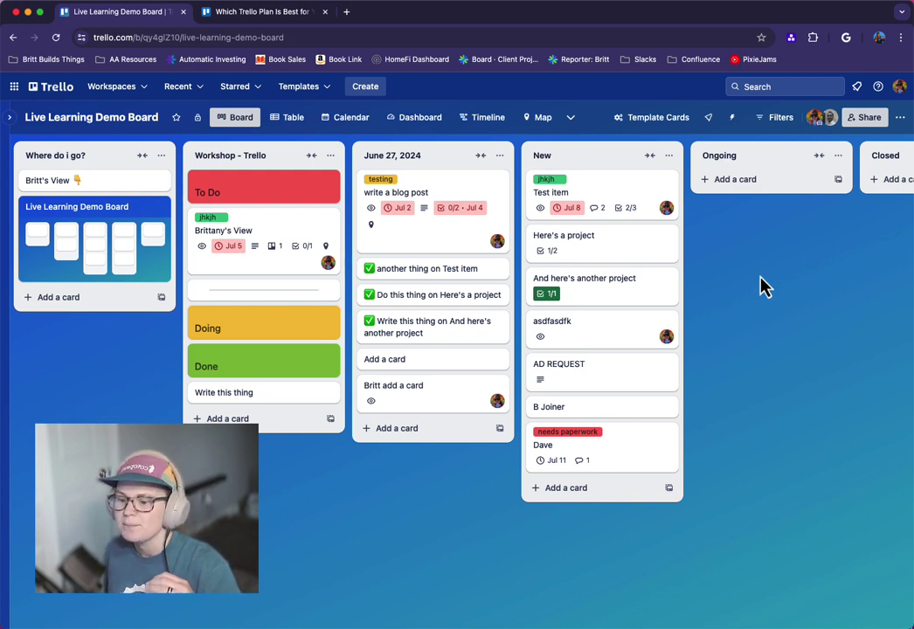
# Search the board's Power-Ups for "amazing" and add the Amazing Fields Power-Up to the board.
pyautogui.click(734, 126)
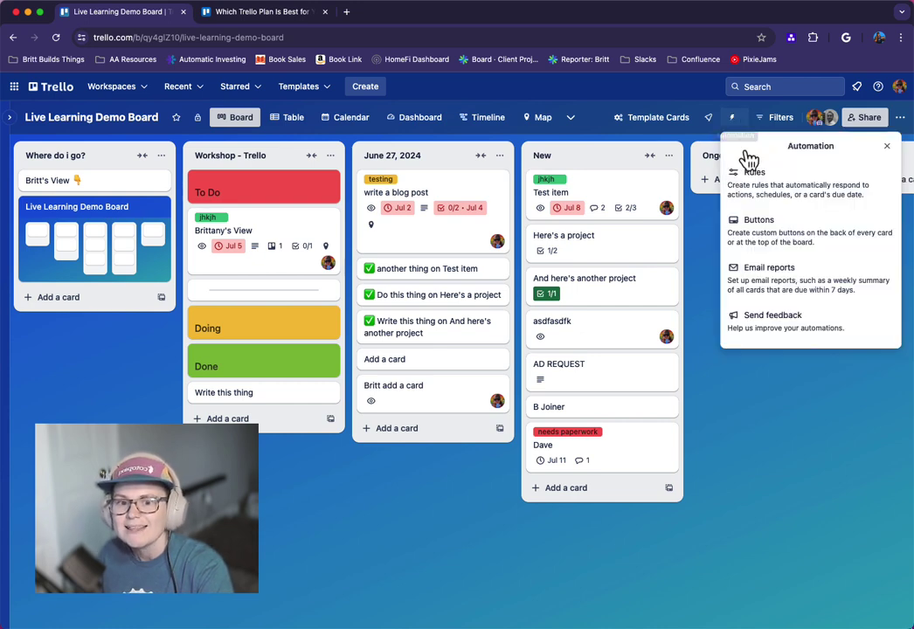
pyautogui.click(709, 123)
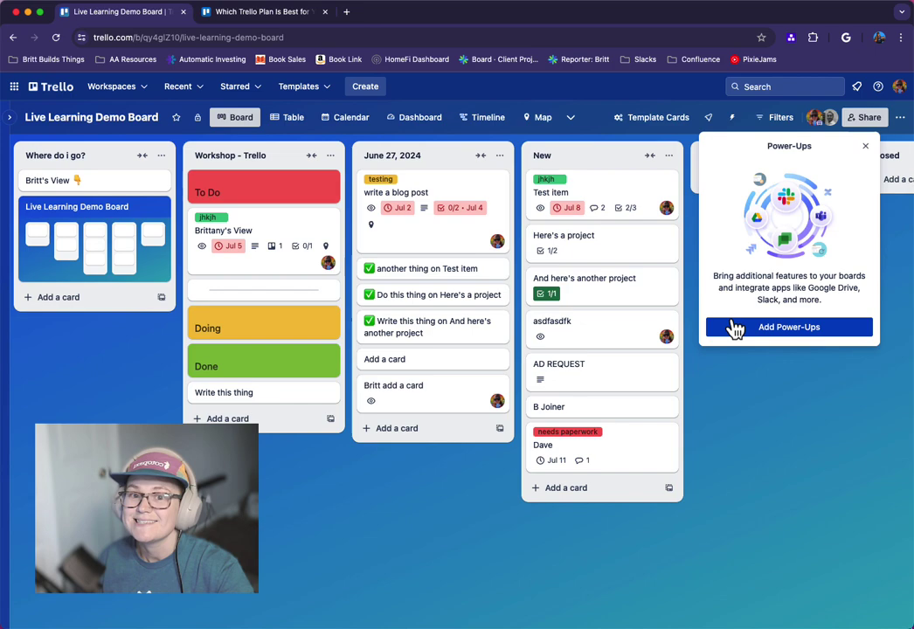
pyautogui.click(734, 328)
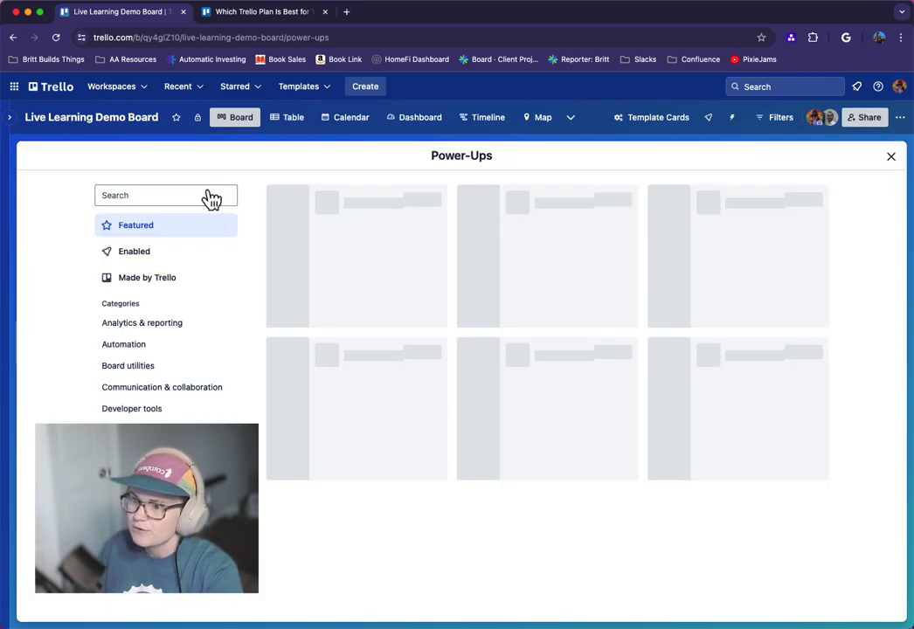
pyautogui.write('amazing')
pyautogui.click(337, 206)
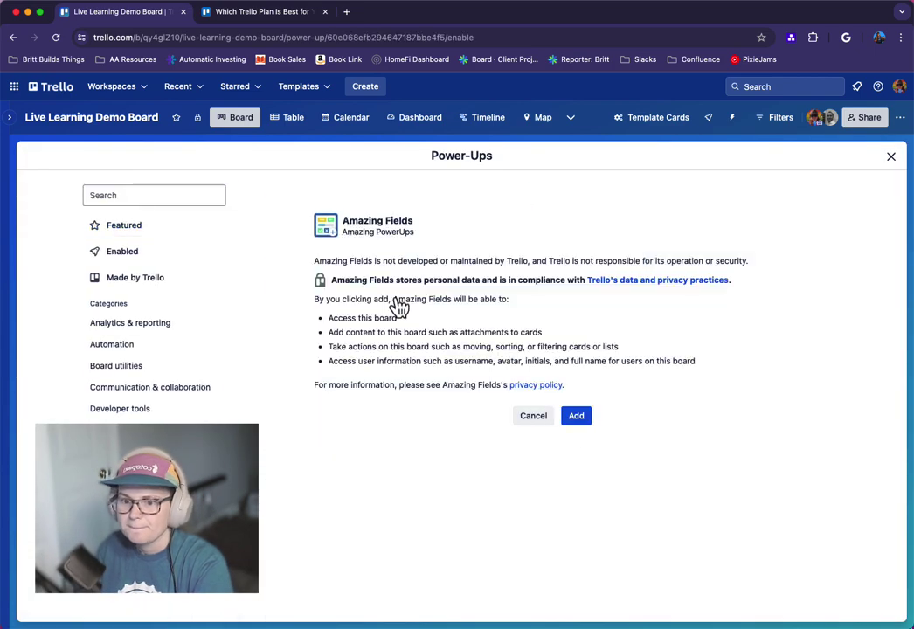
pyautogui.click(577, 414)
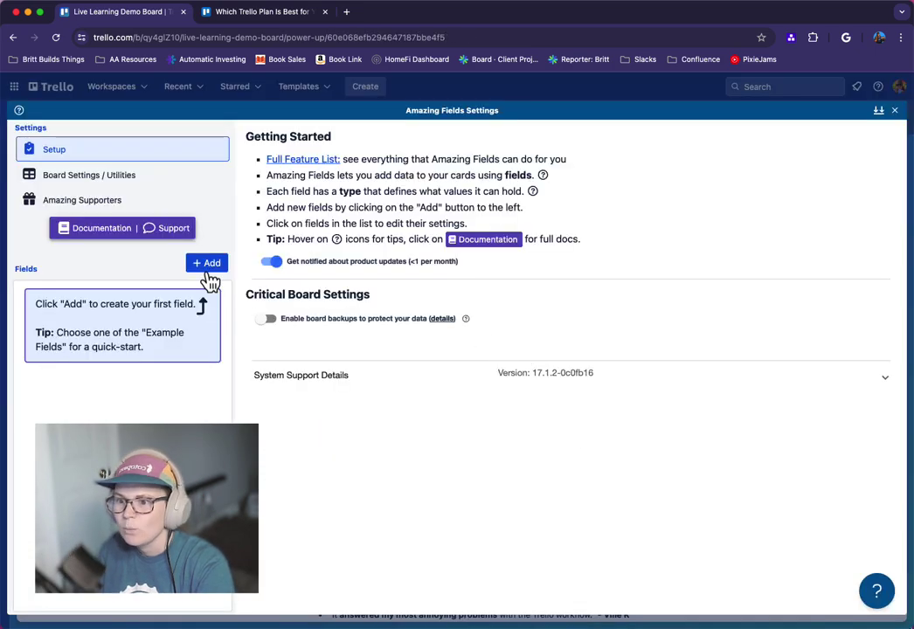
# Add a basic text field to Amazing Fields, named with the board owner's first name followed by "Notes".
pyautogui.click(208, 263)
pyautogui.moveTo(289, 287)
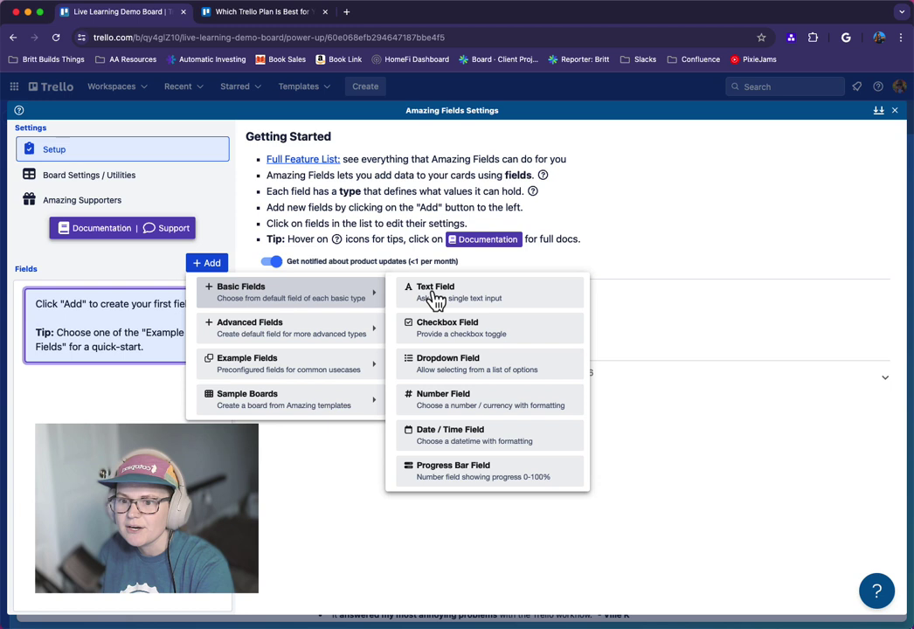
pyautogui.click(434, 297)
pyautogui.tripleClick(337, 182)
pyautogui.write('B')
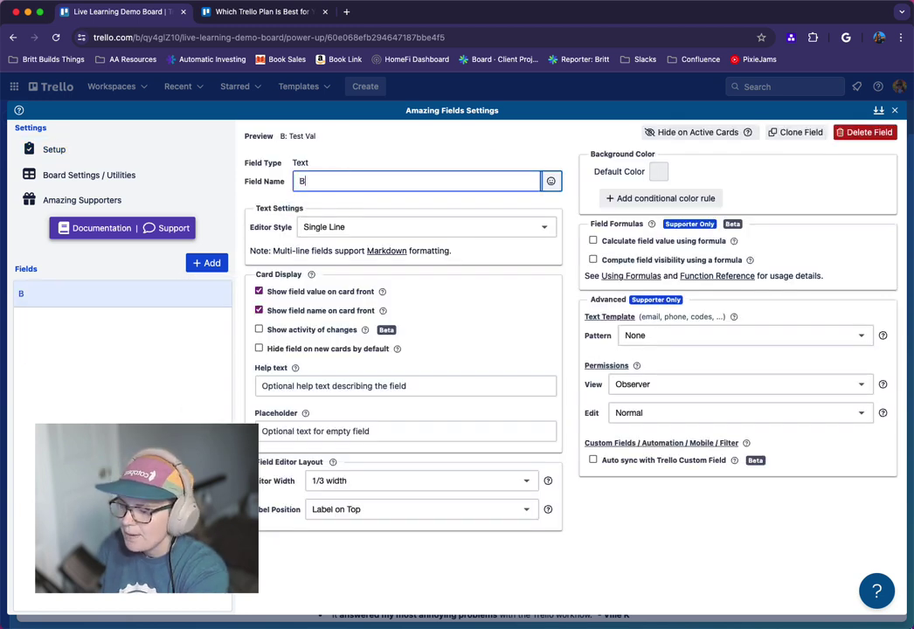
pyautogui.write('rittany Notes')
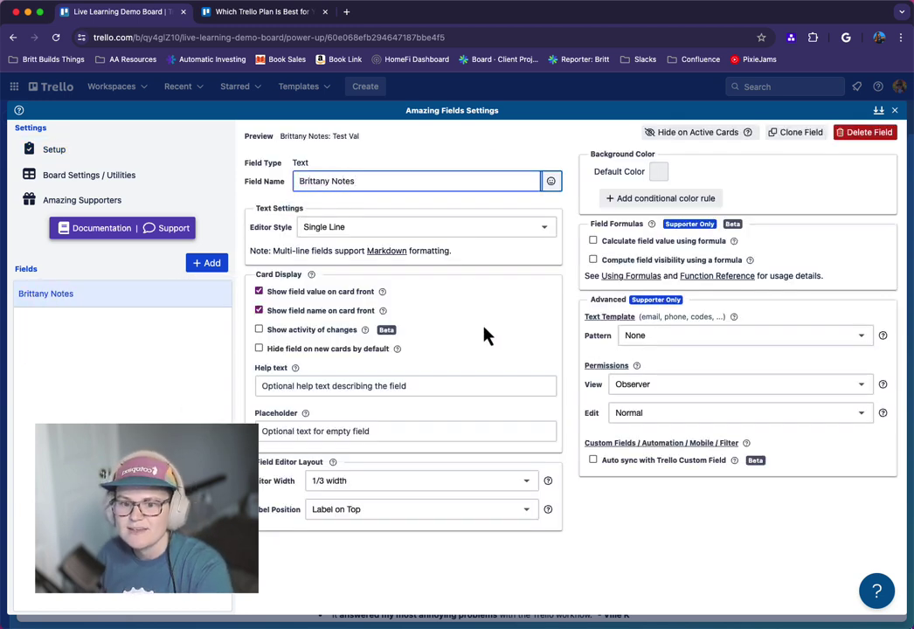
# Set the notes field's View permission to Normal and Edit permission to Admin, and return to the board.
pyautogui.click(632, 393)
pyautogui.click(639, 414)
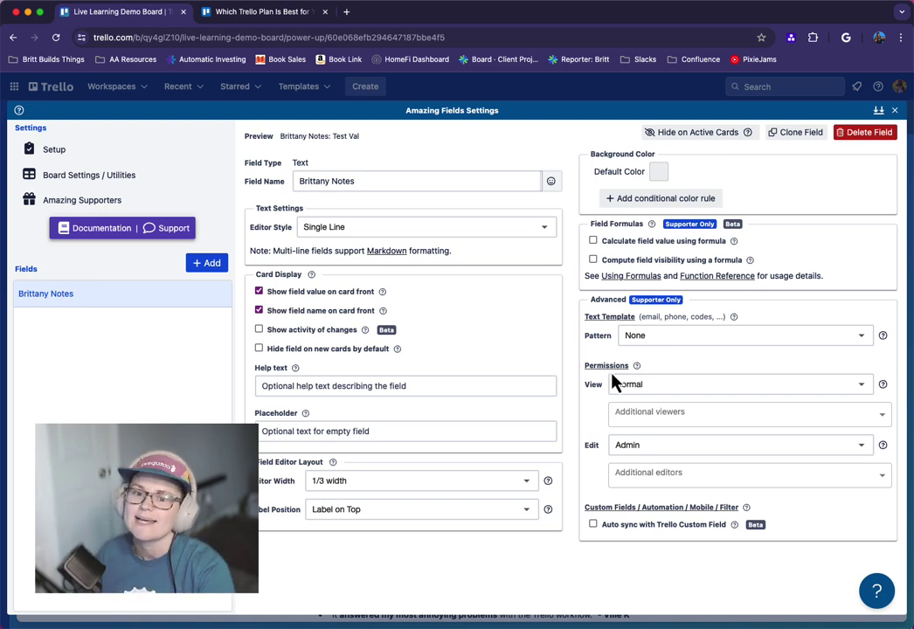
pyautogui.press('Escape')
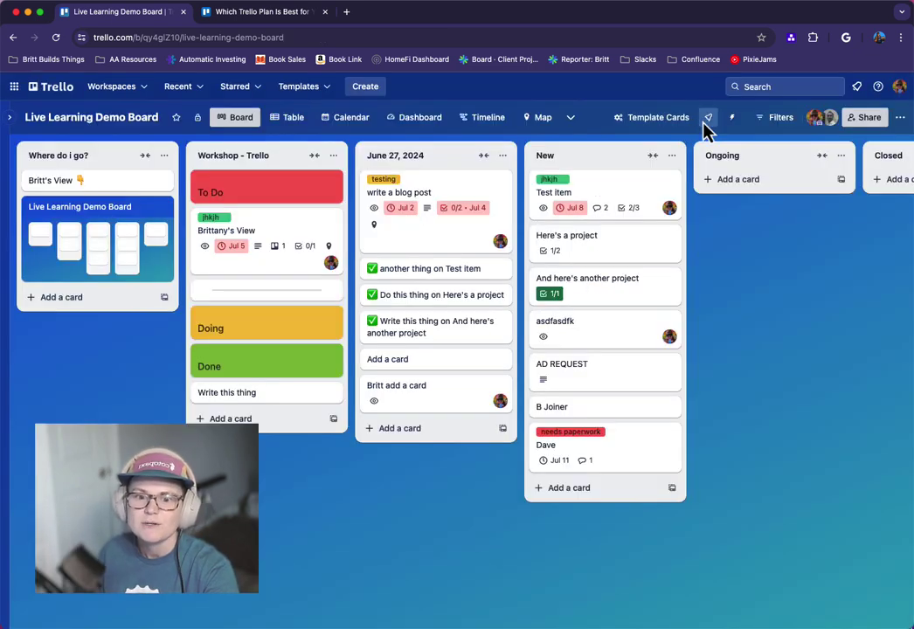
# Enter "sdfg" in the notes field on the Test item card.
pyautogui.click(707, 123)
pyautogui.click(609, 190)
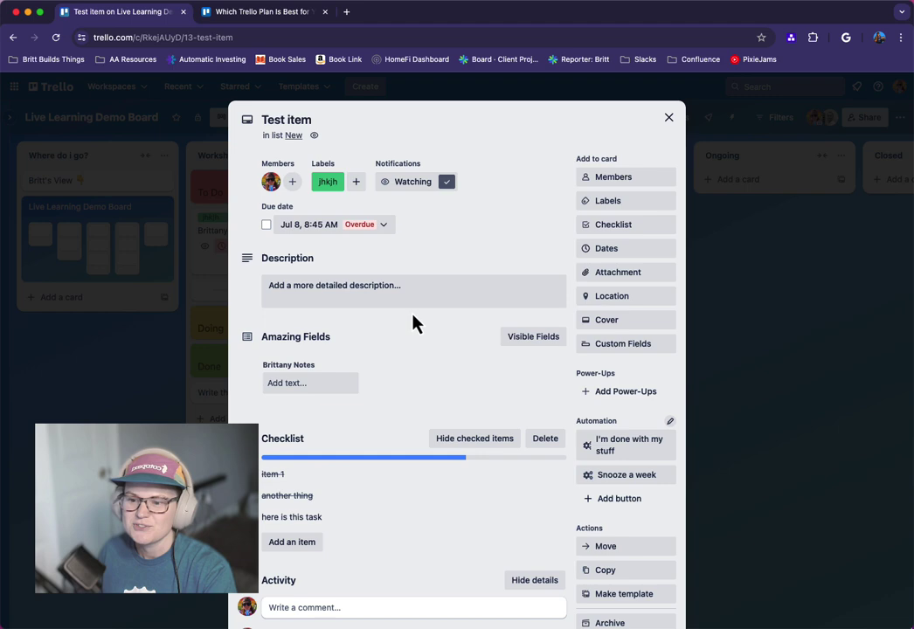
pyautogui.click(291, 382)
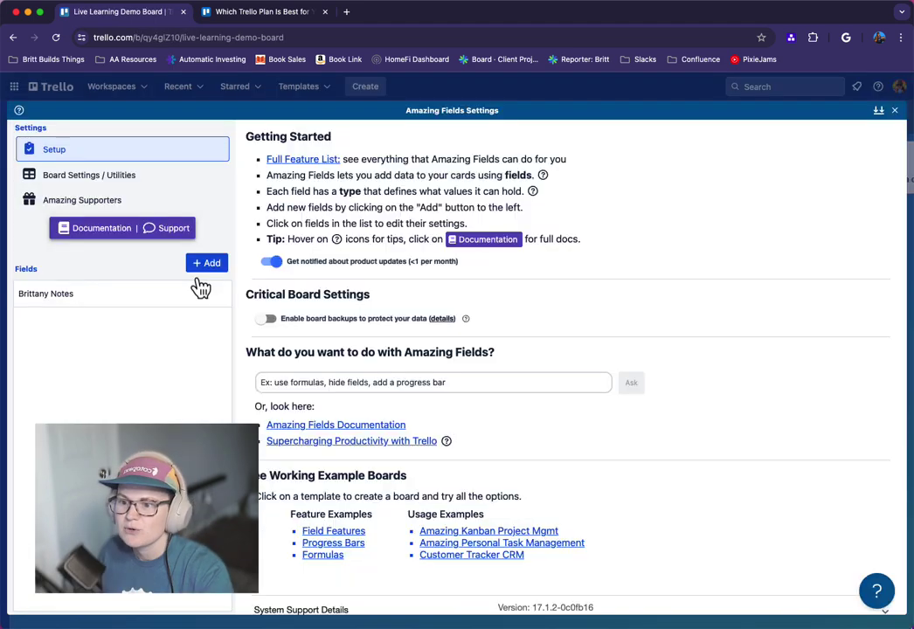
# Set the notes field's editor style to Multi Line and its editor width to 2/3 width.
pyautogui.click(200, 290)
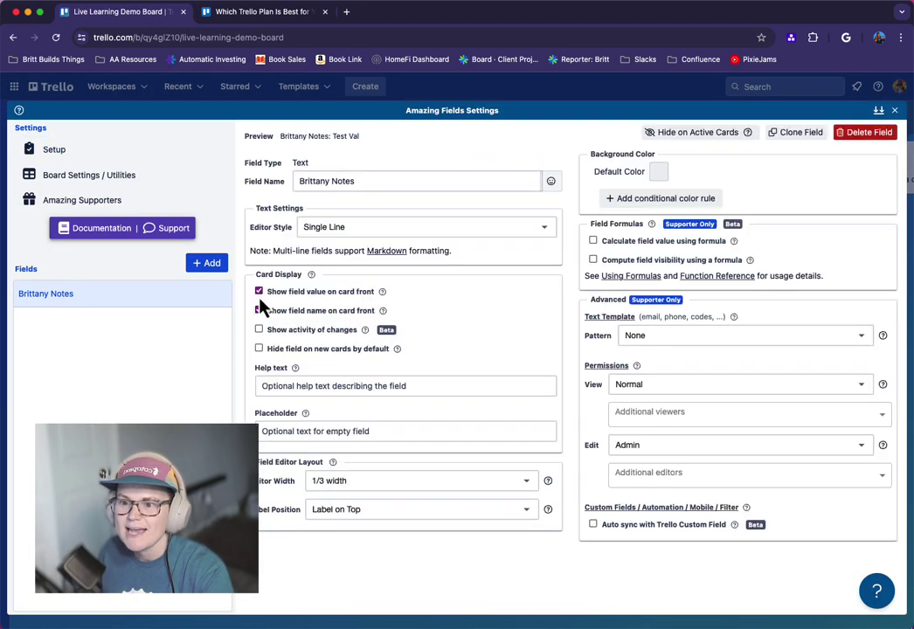
pyautogui.click(359, 229)
pyautogui.click(358, 253)
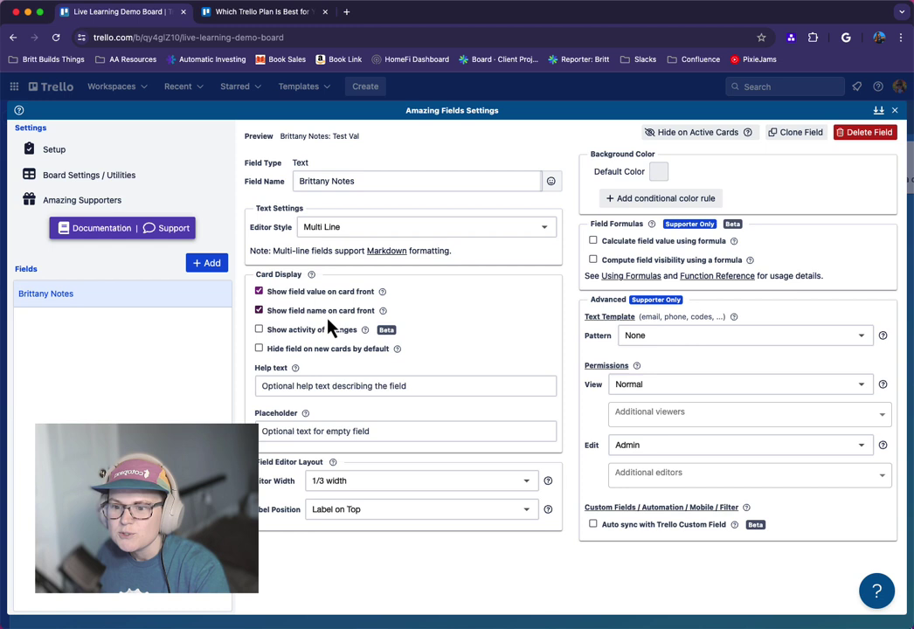
pyautogui.click(466, 486)
pyautogui.click(418, 531)
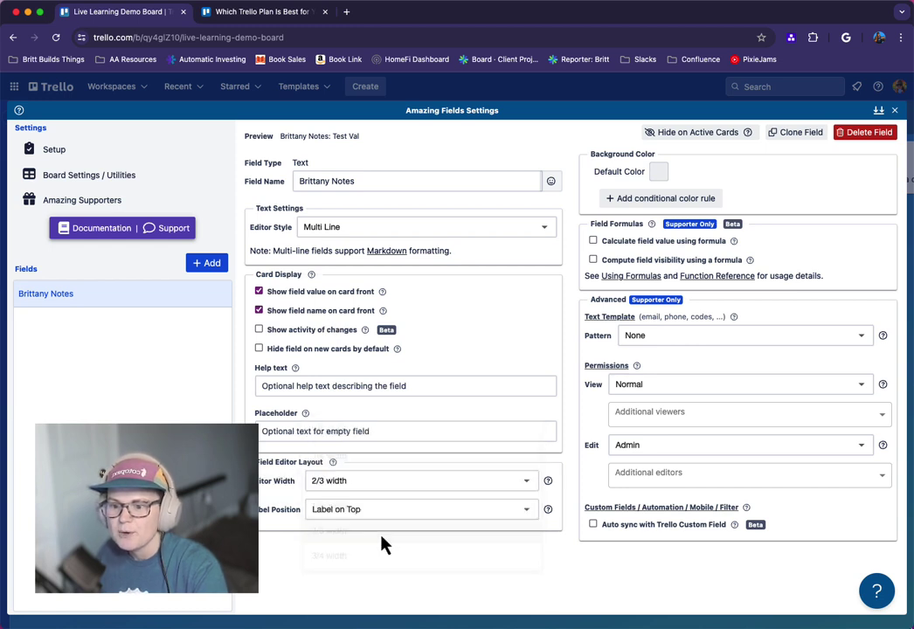
# Add a conditional color rule that gives the notes field a gray background when it Is Empty.
pyautogui.click(658, 199)
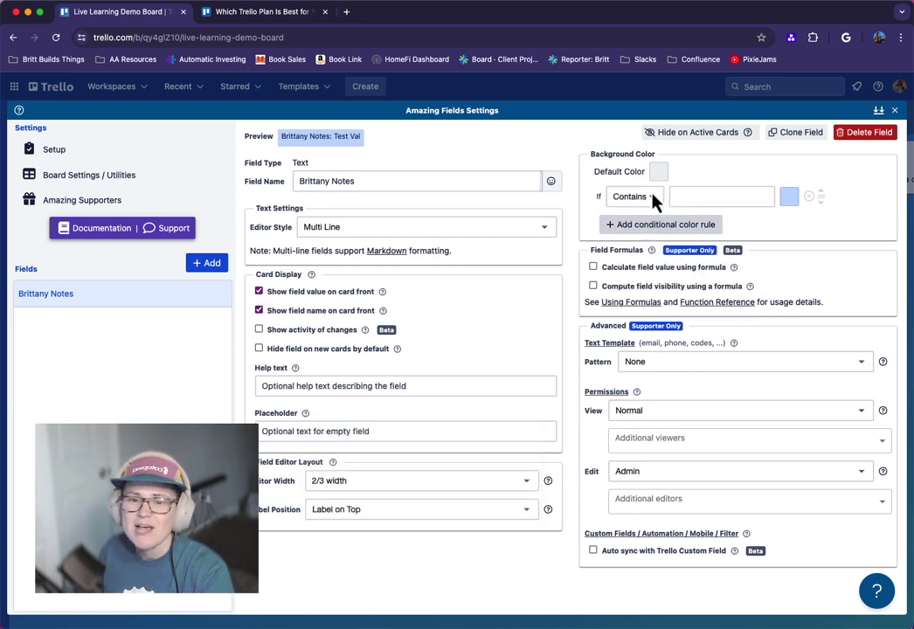
pyautogui.click(652, 199)
pyautogui.click(636, 272)
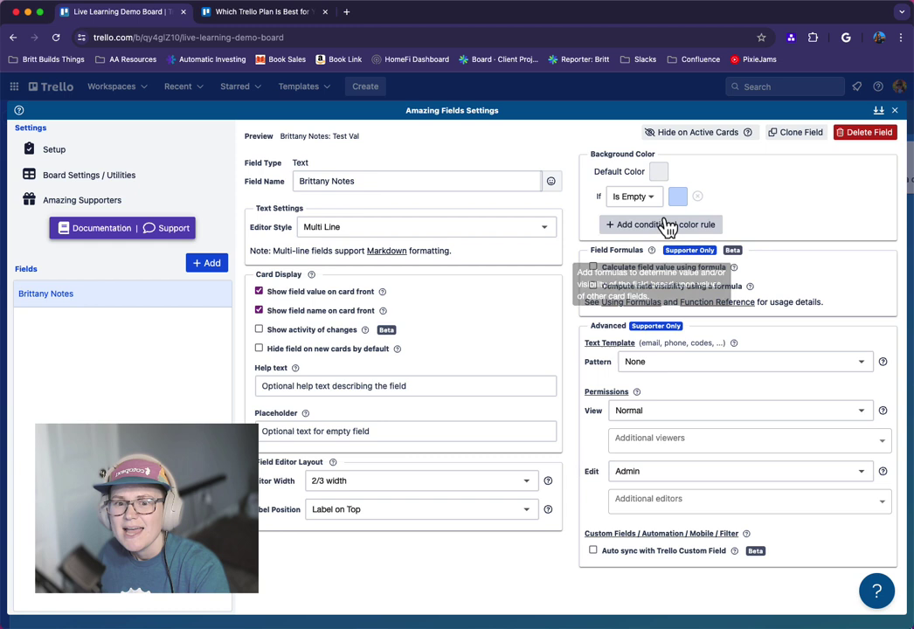
pyautogui.click(678, 197)
pyautogui.click(717, 327)
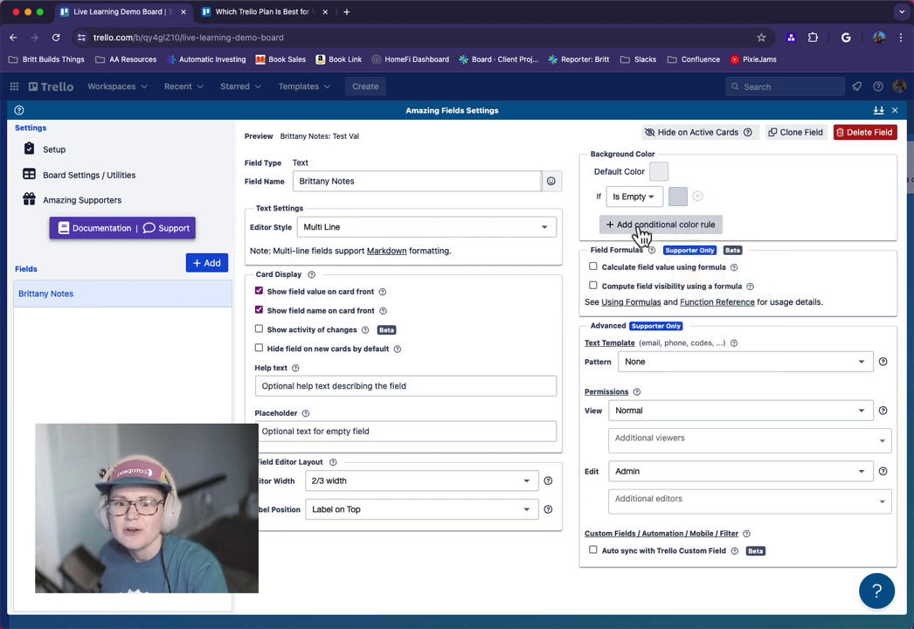
# Add a second color rule that turns the notes field green when it Is Not Empty, and close the field settings.
pyautogui.click(645, 226)
pyautogui.click(633, 224)
pyautogui.click(647, 323)
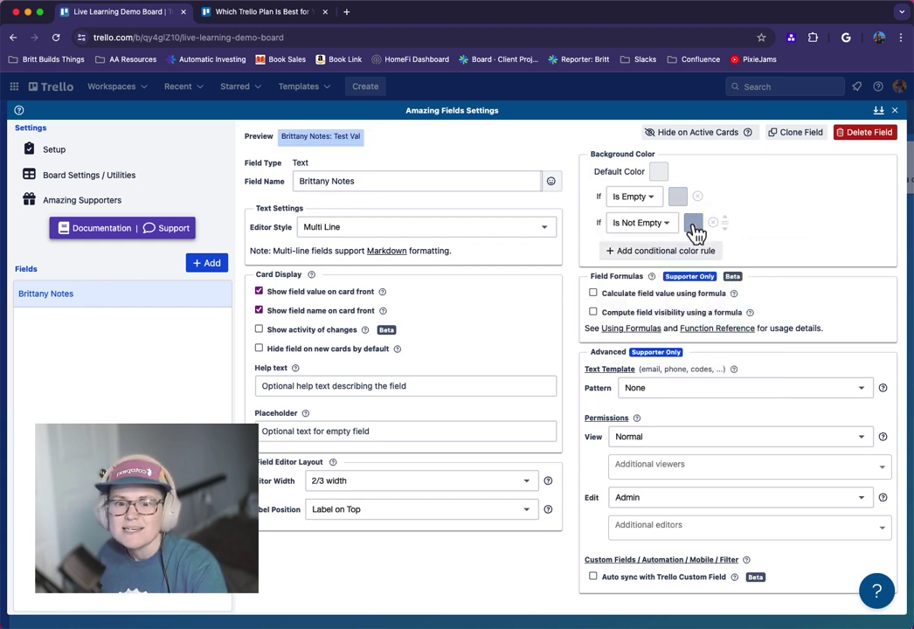
pyautogui.click(693, 223)
pyautogui.click(707, 283)
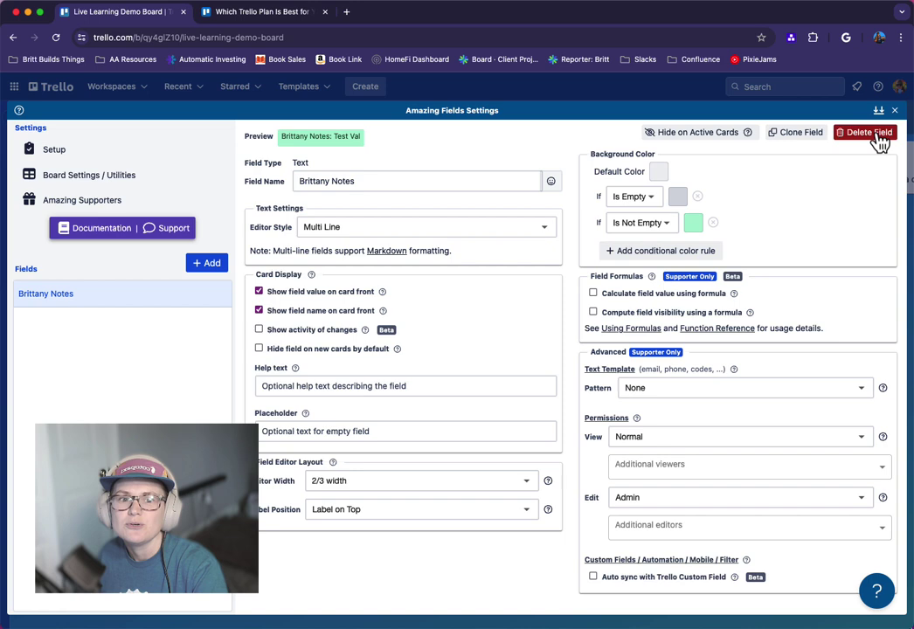
pyautogui.click(895, 110)
# Enter "sdfasdf" in the notes field on the "Write this thing" card and close the card.
pyautogui.click(289, 426)
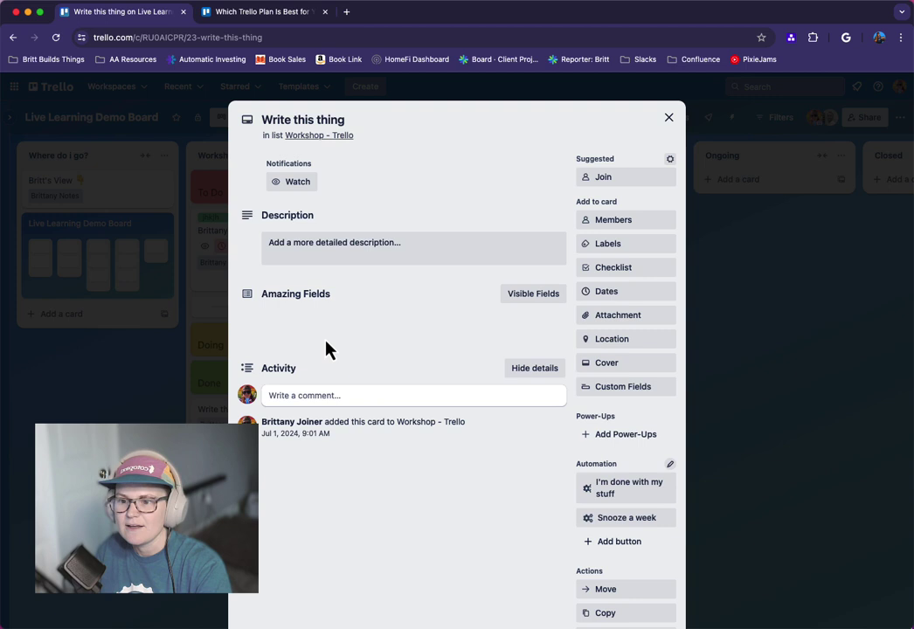
pyautogui.click(282, 339)
pyautogui.write('sdfasdf')
pyautogui.click(305, 467)
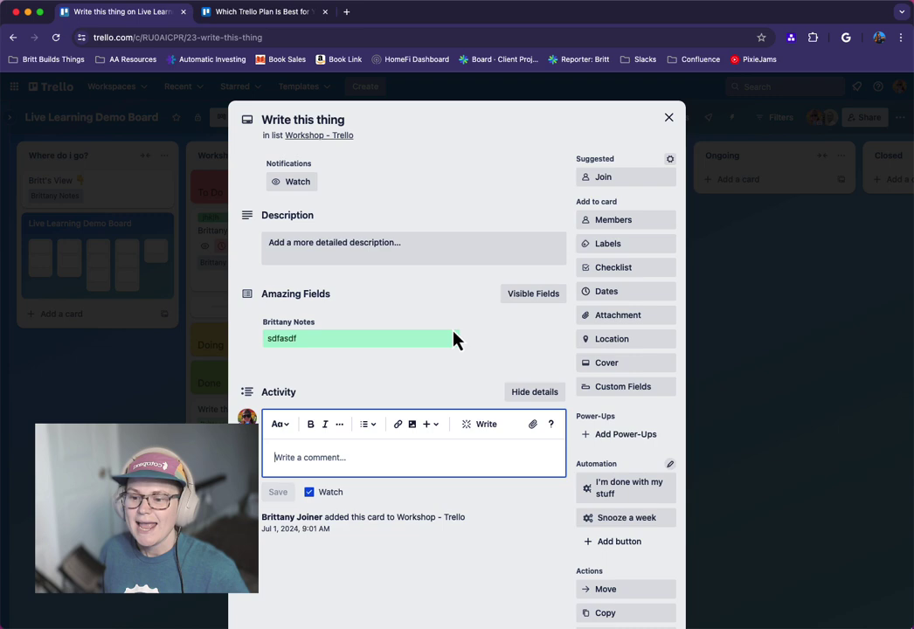
pyautogui.click(669, 117)
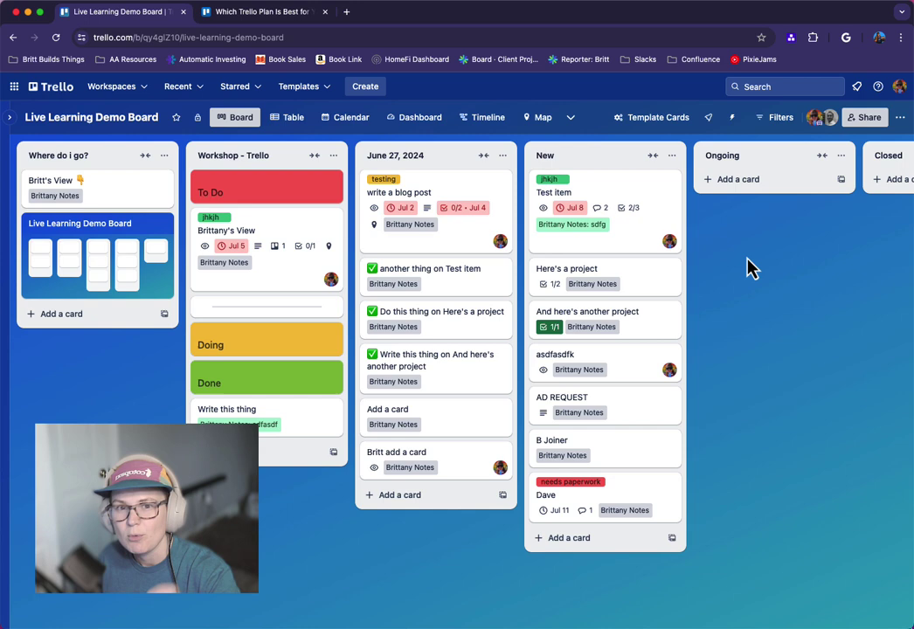
# View the commenting permission options in the board's settings.
pyautogui.click(899, 117)
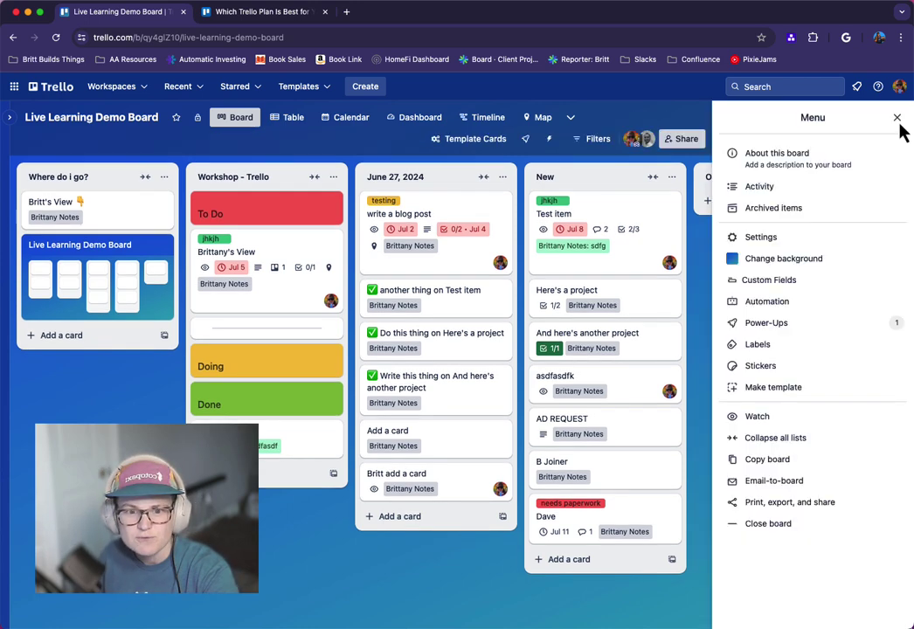
pyautogui.click(768, 245)
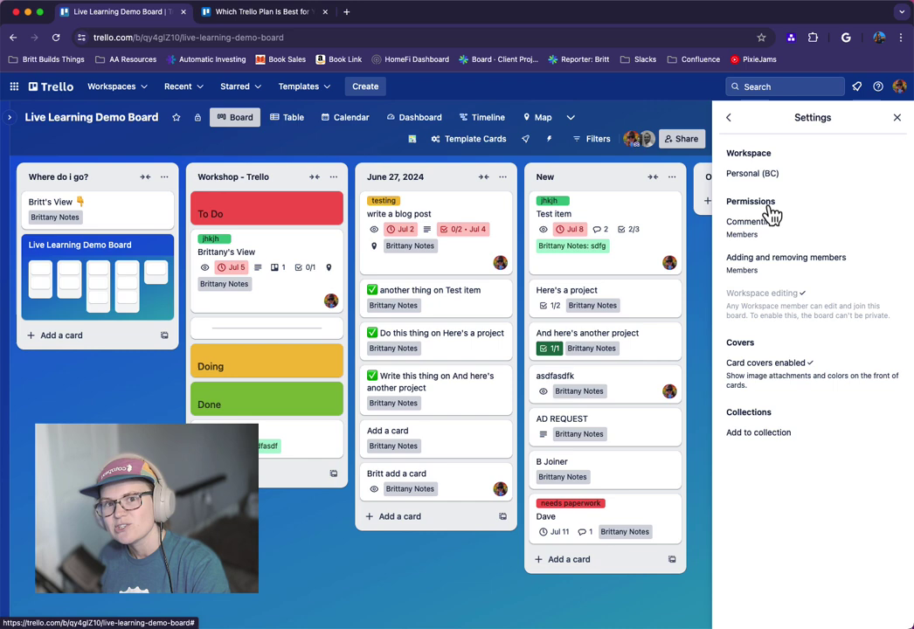
pyautogui.click(765, 229)
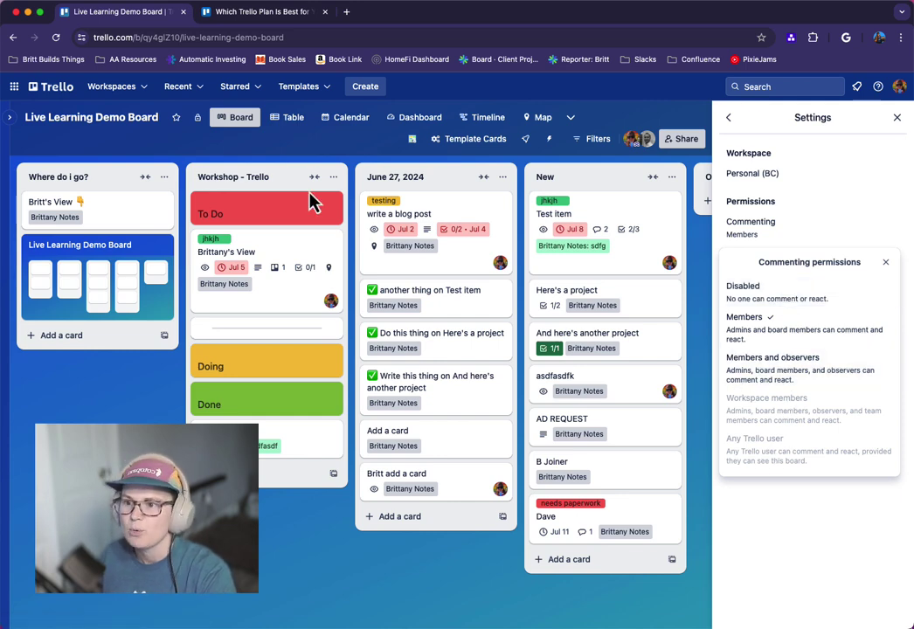
# Change the Live Learning Demo Board's visibility to Public and confirm the change.
pyautogui.click(197, 117)
pyautogui.click(197, 117)
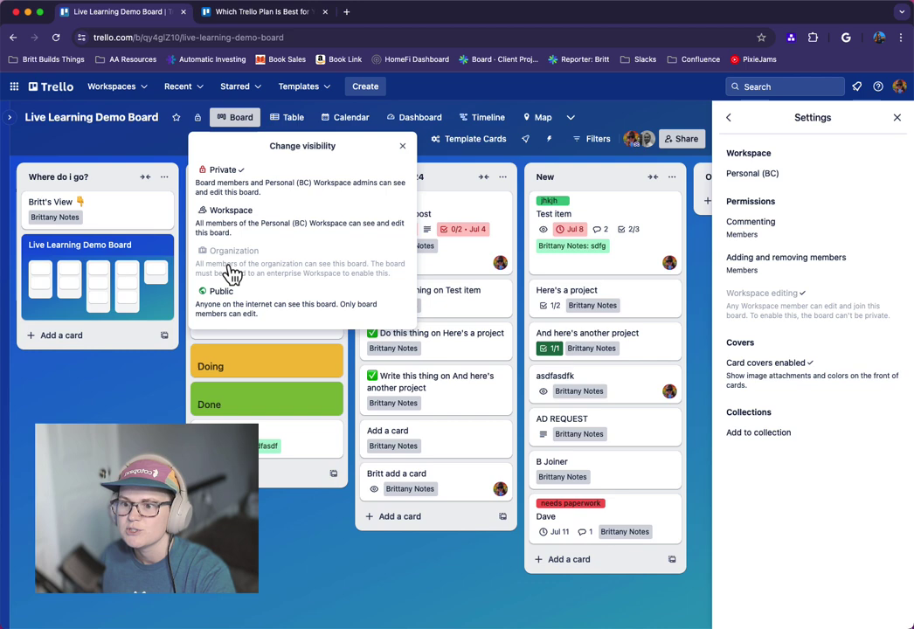
pyautogui.click(238, 297)
pyautogui.click(297, 192)
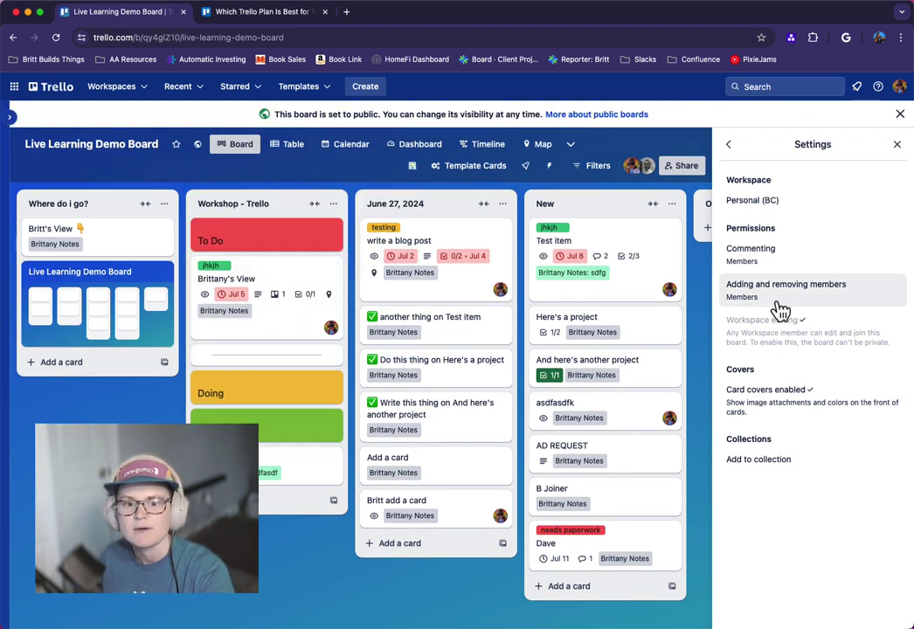
# Set the board's commenting permission to Disabled and review the options for who can add and remove members.
pyautogui.click(776, 256)
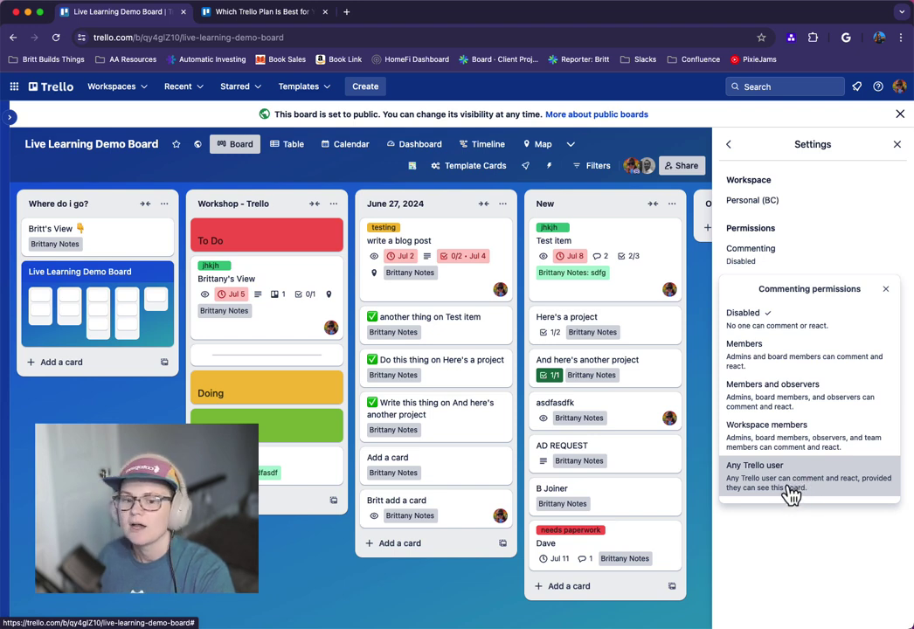
pyautogui.click(885, 288)
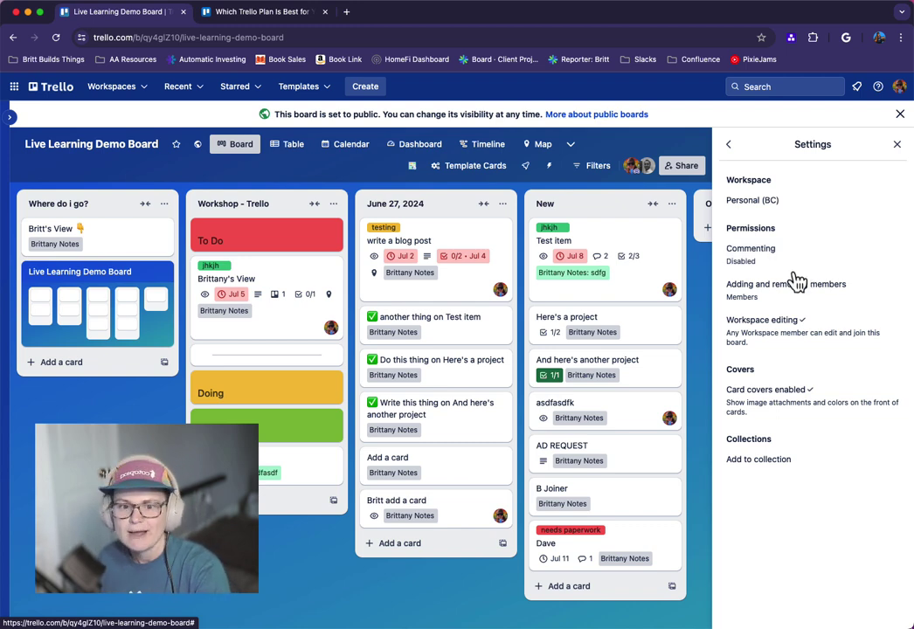
pyautogui.click(778, 300)
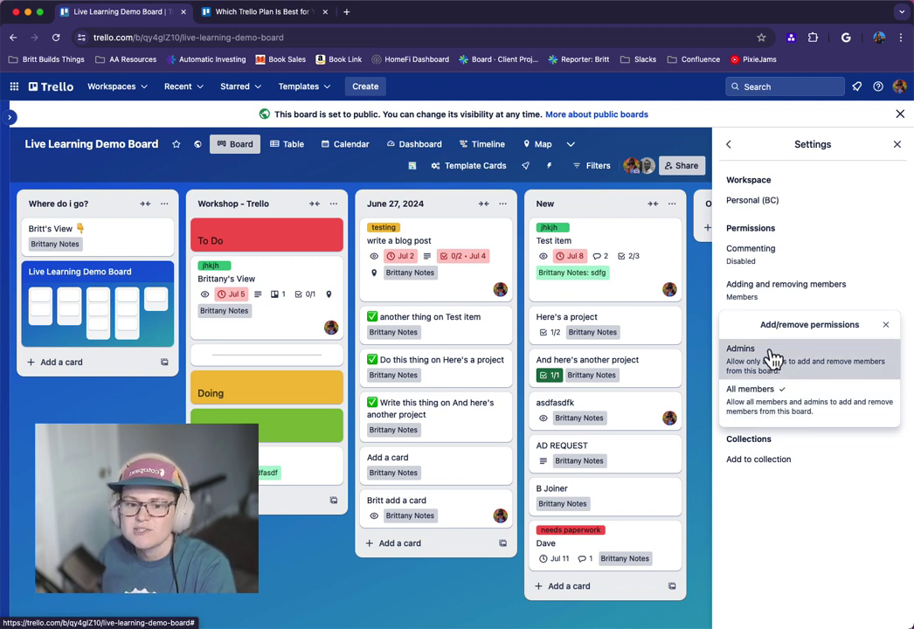
pyautogui.click(884, 328)
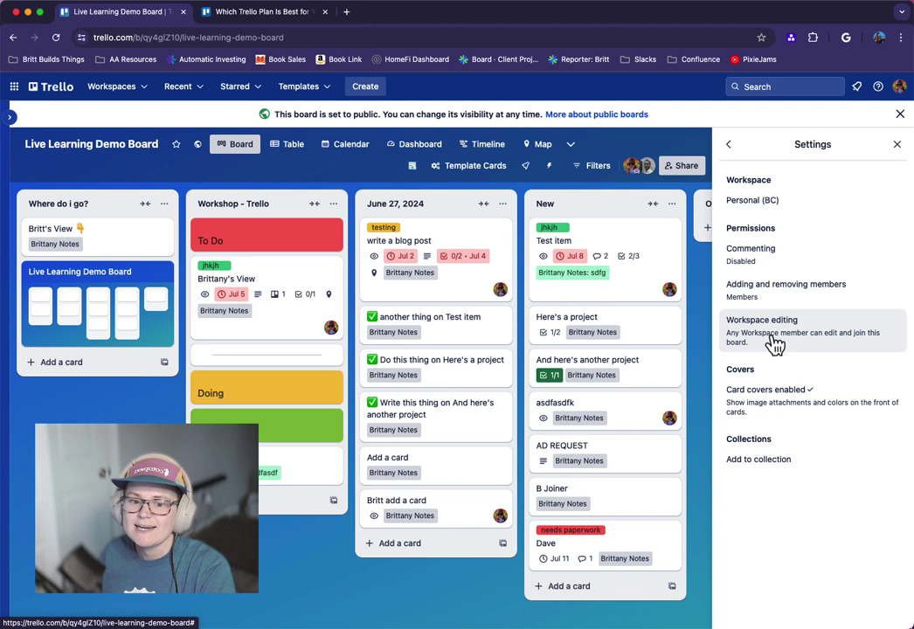
# Toggle Workspace editing on and back off in the board's settings, leaving it turned off.
pyautogui.click(816, 342)
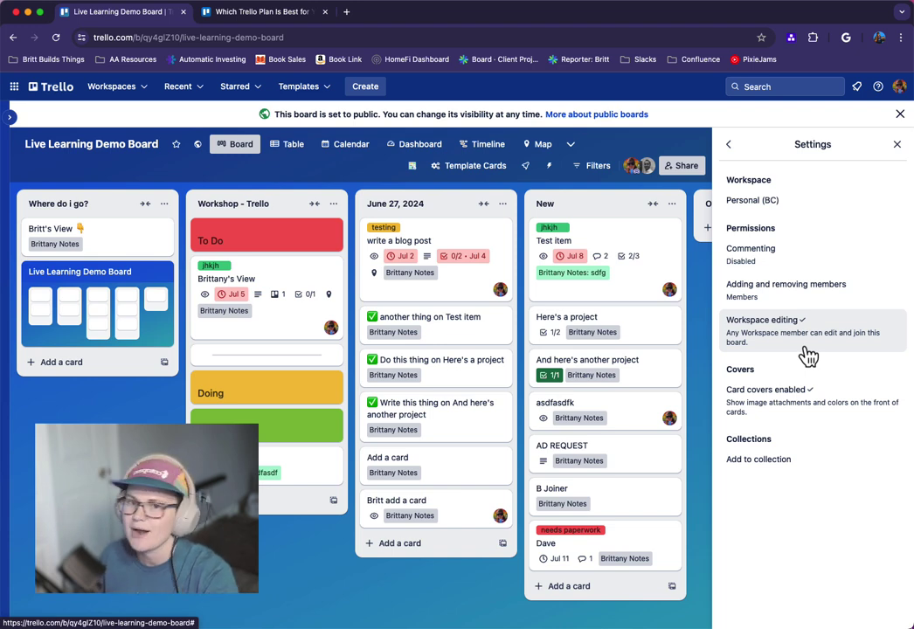
pyautogui.click(762, 345)
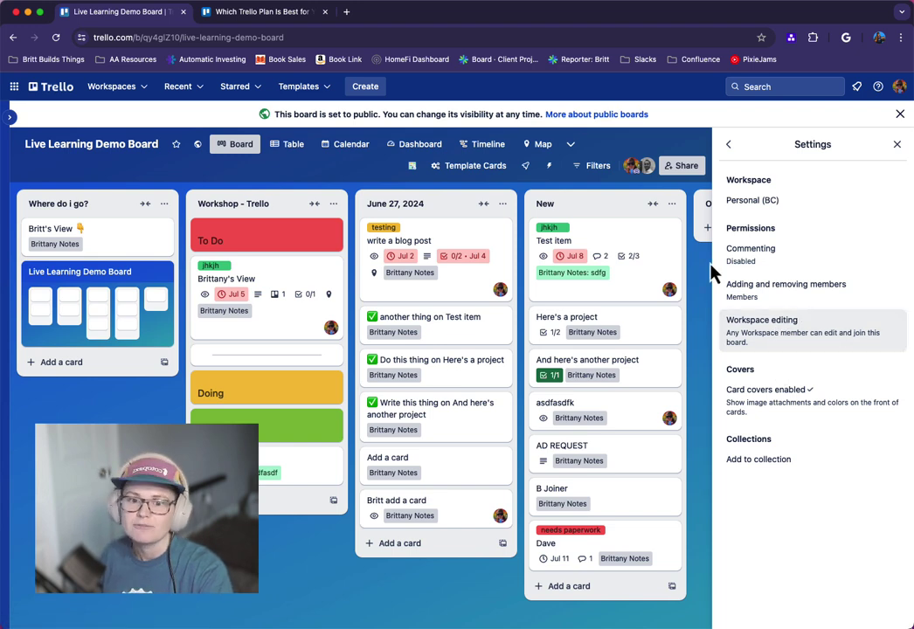
pyautogui.press('super+Tab')
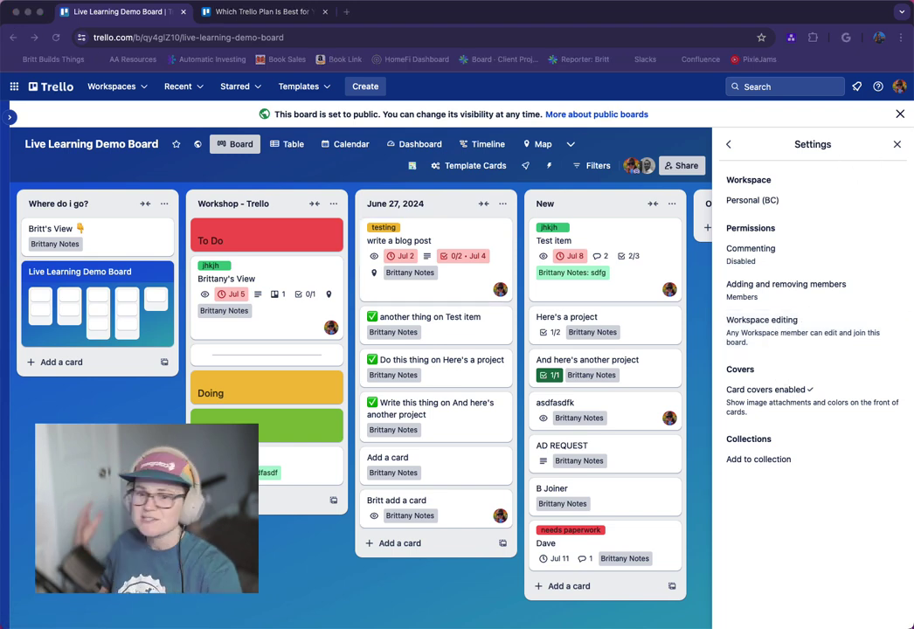